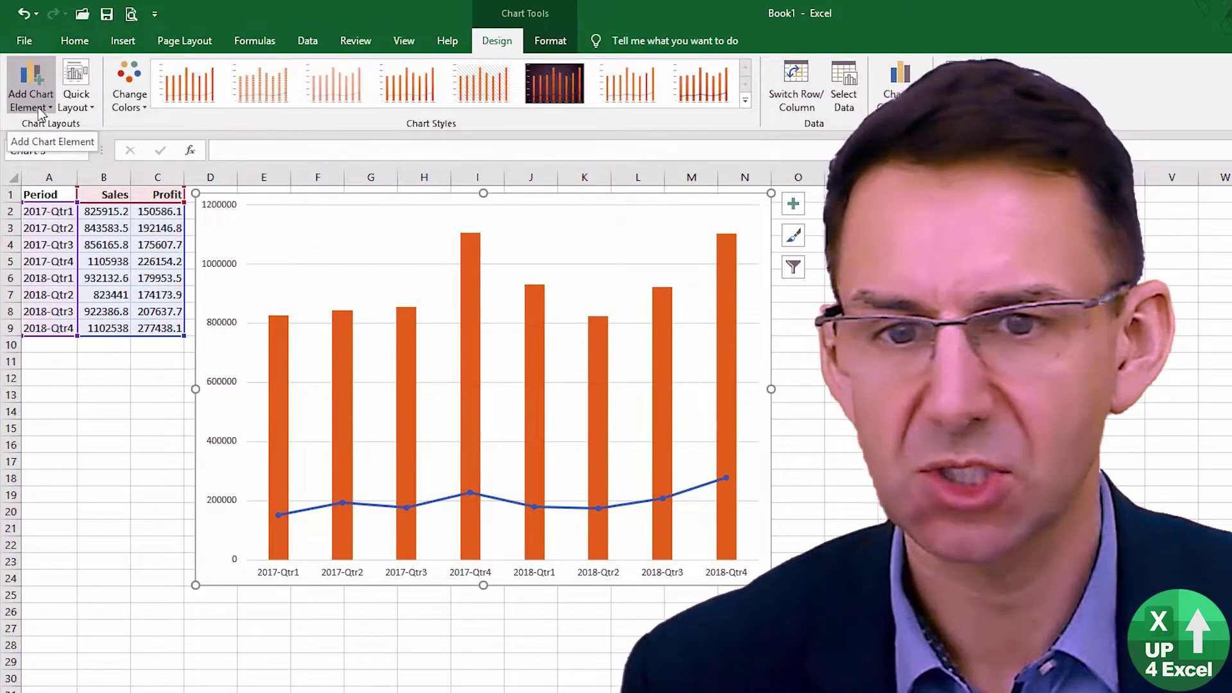
- Examine the chart elements that can be added to the chart, including its primary horizontal and vertical axis options
left_click(34, 103)
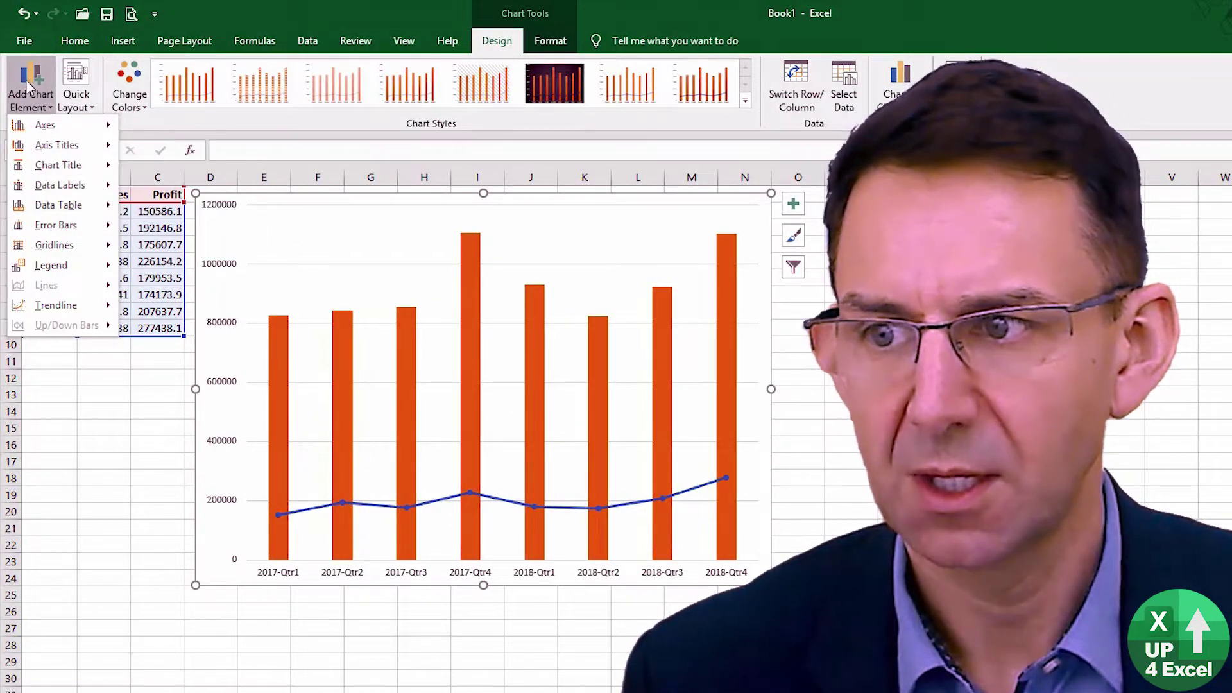
left_click(31, 86)
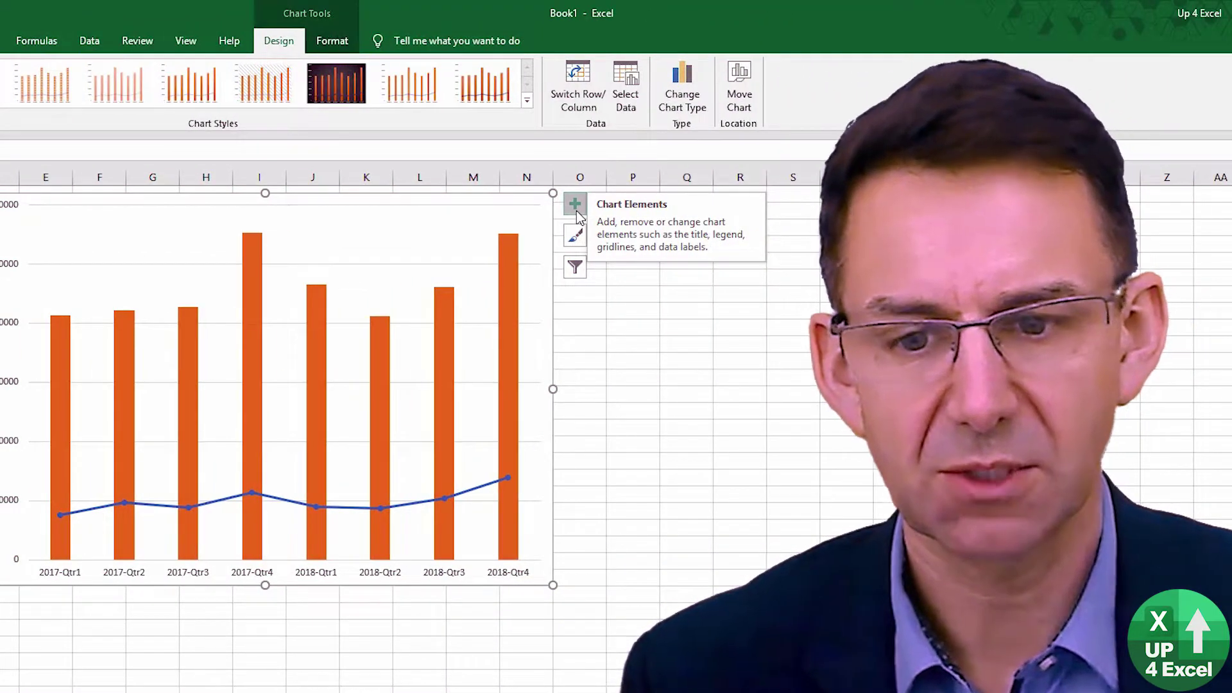
left_click(576, 214)
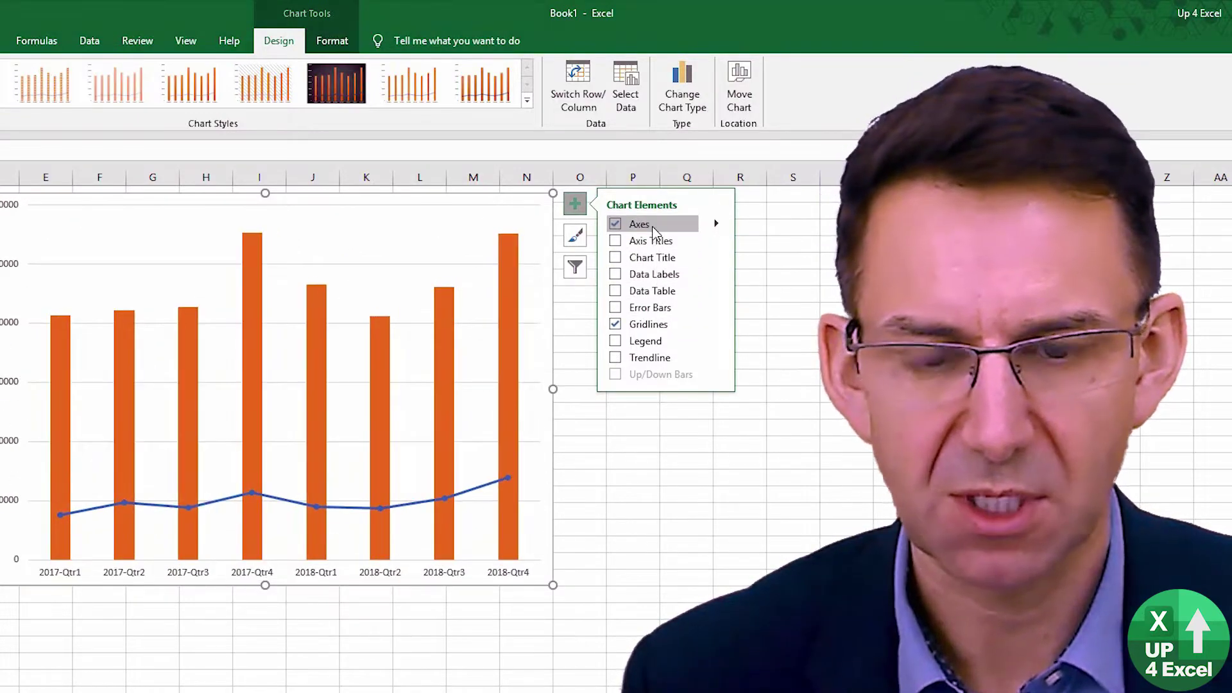
left_click(576, 204)
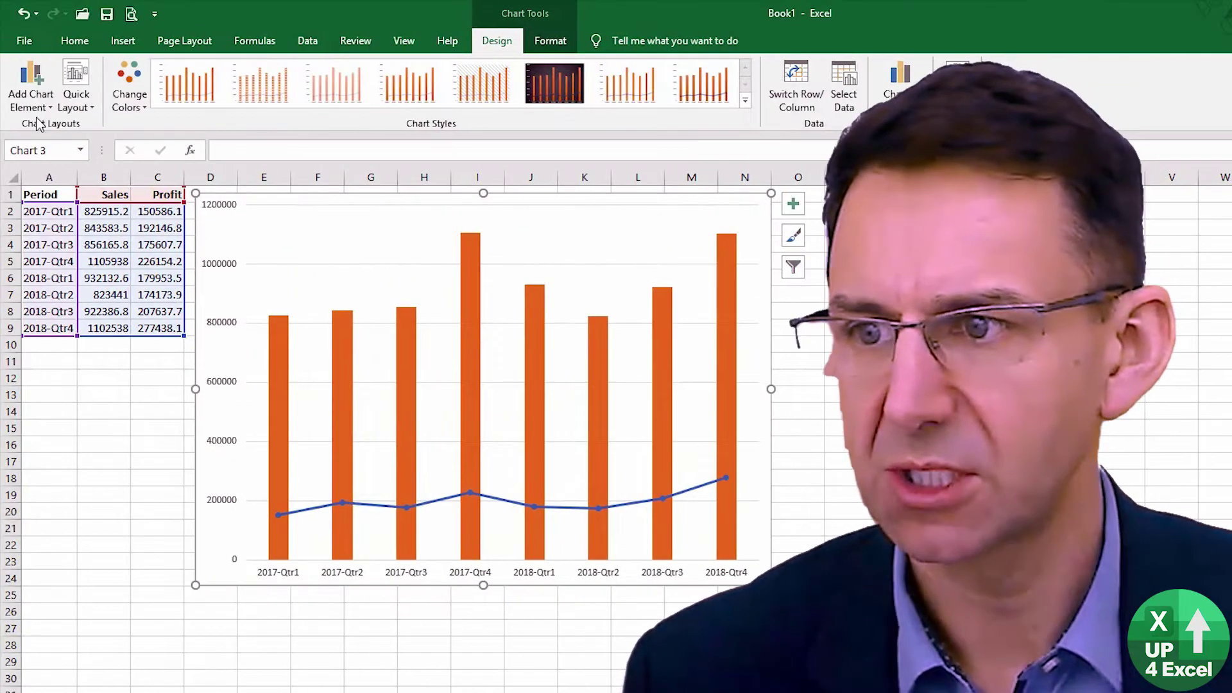
left_click(32, 93)
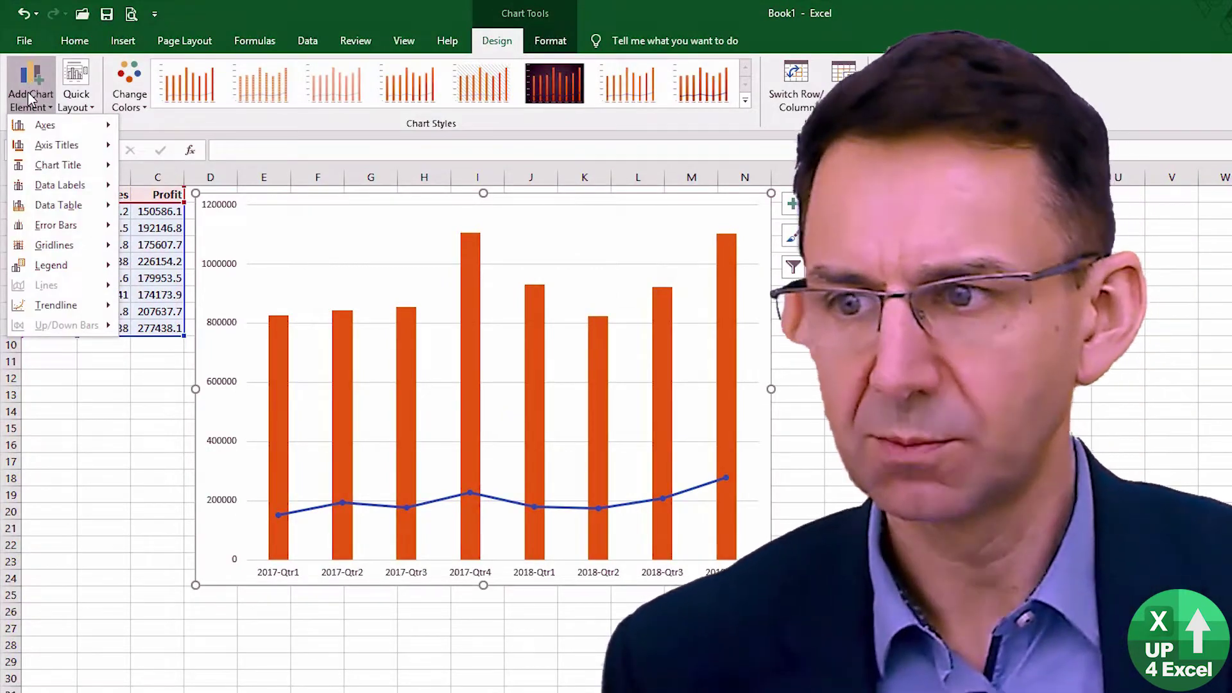
mouse_move(45, 127)
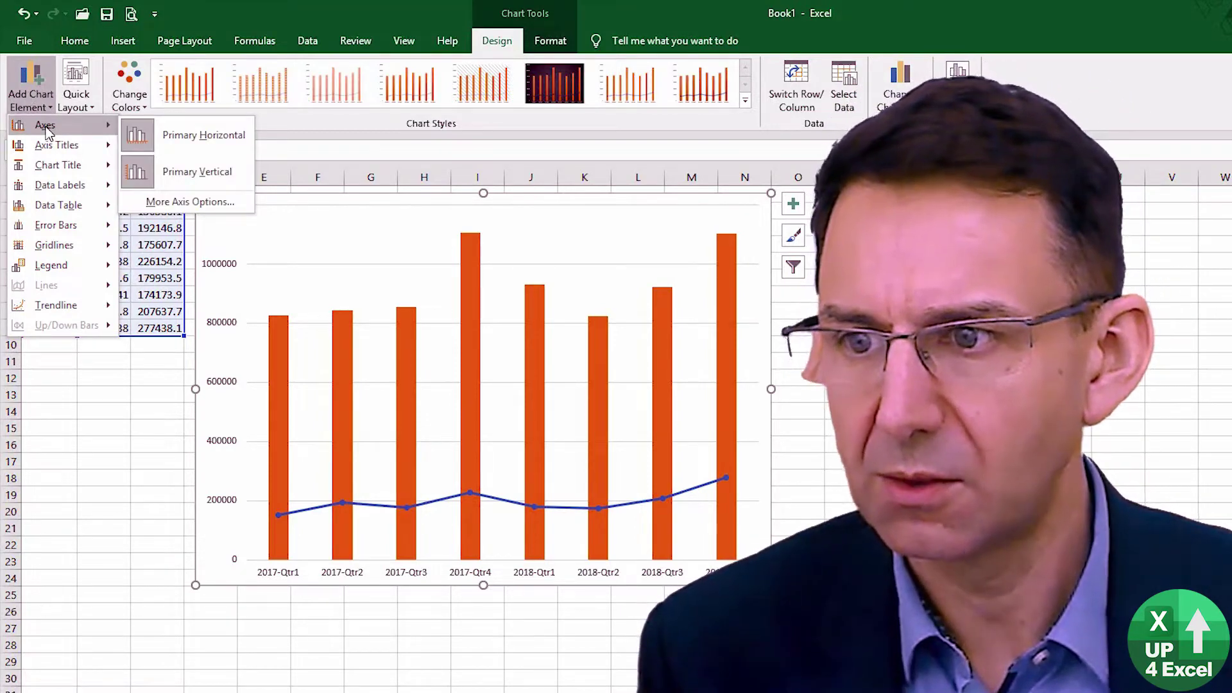
mouse_move(39, 148)
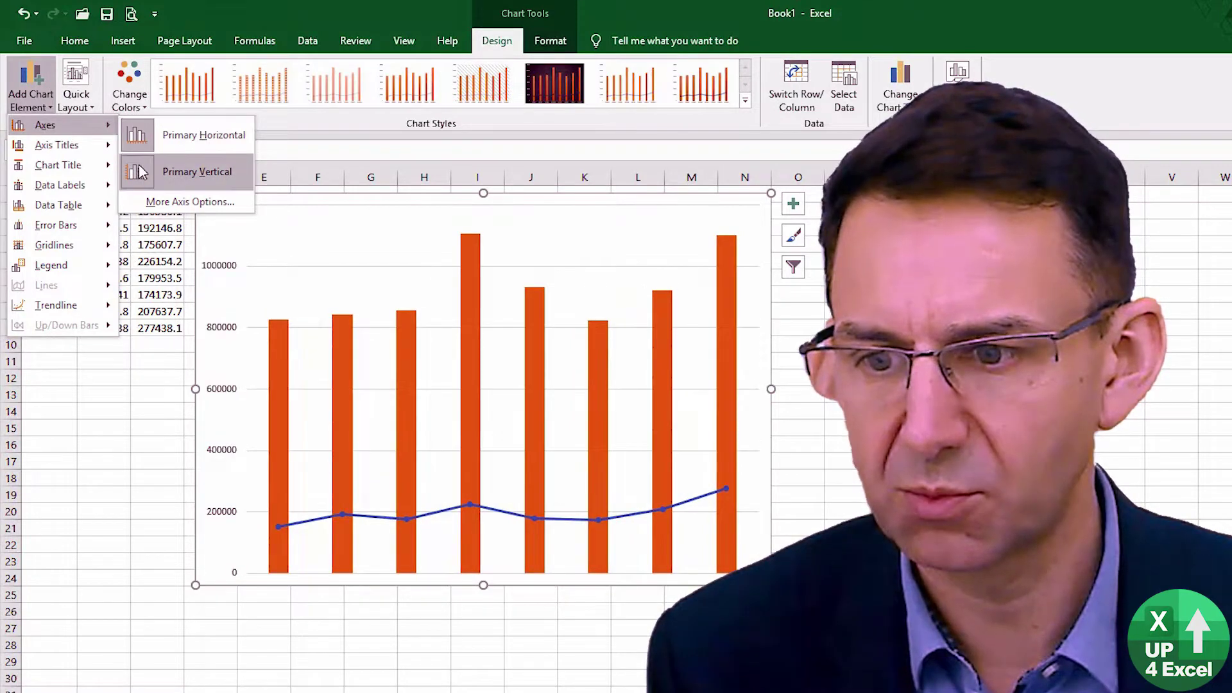
key("Escape")
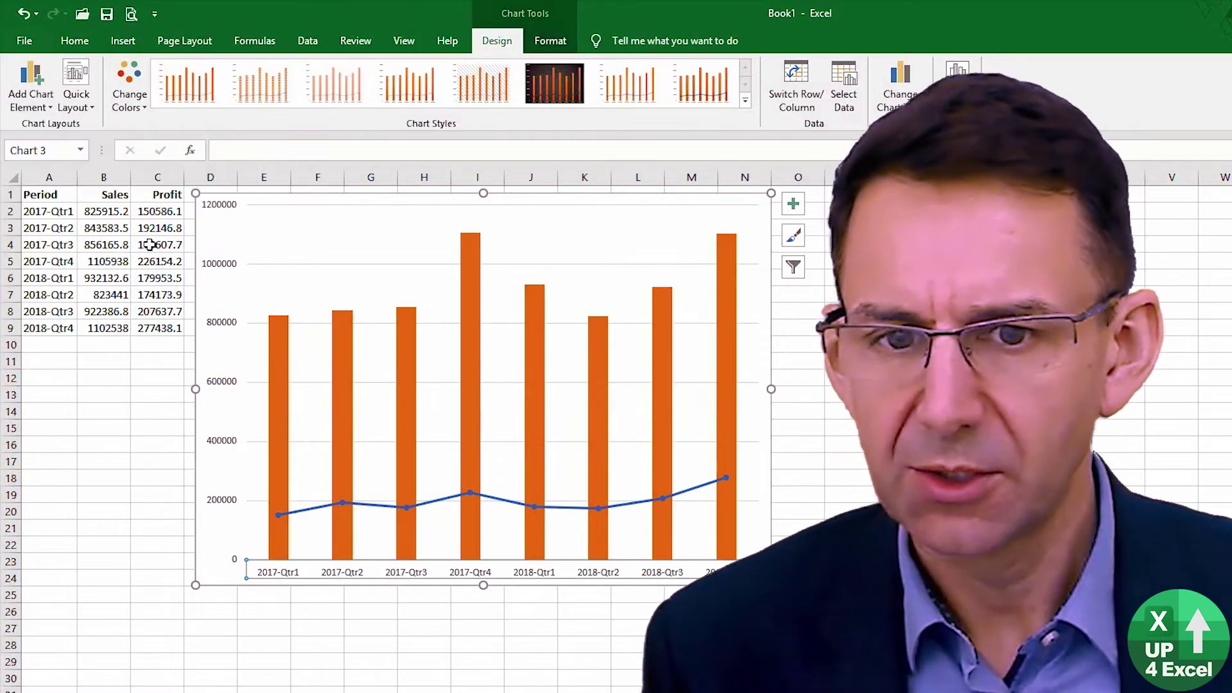
- Add a primary horizontal axis title to the chart with the text "Year and Quarter"
left_click(20, 109)
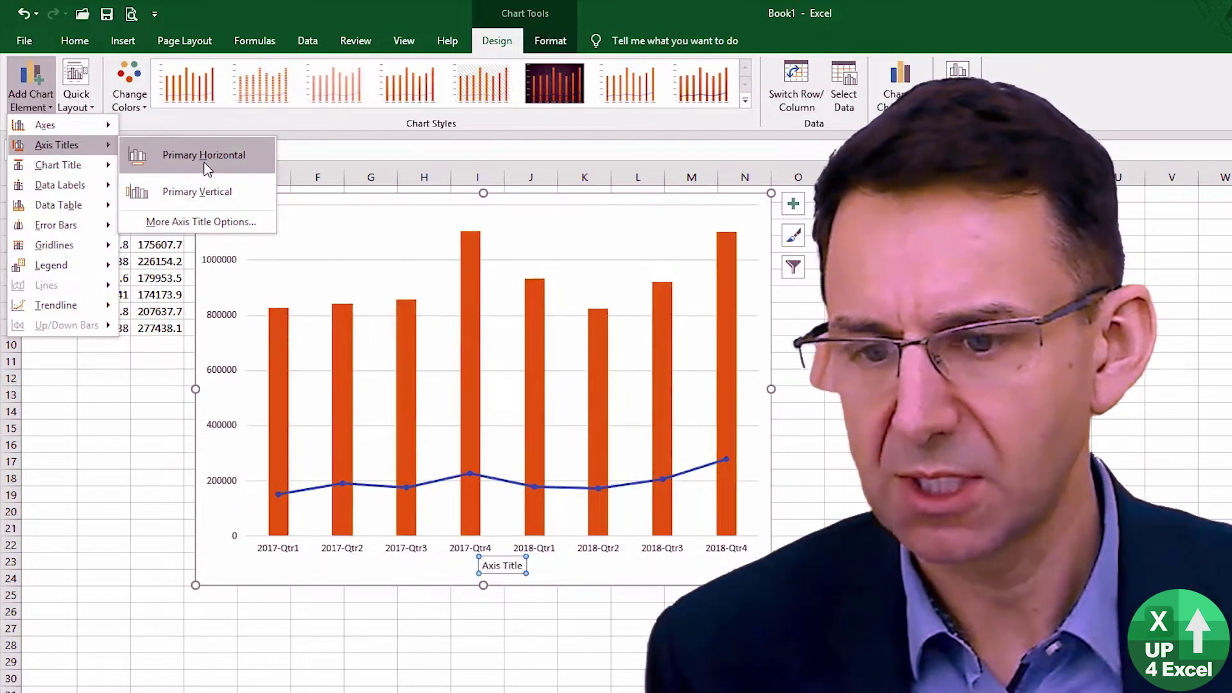
left_click(204, 160)
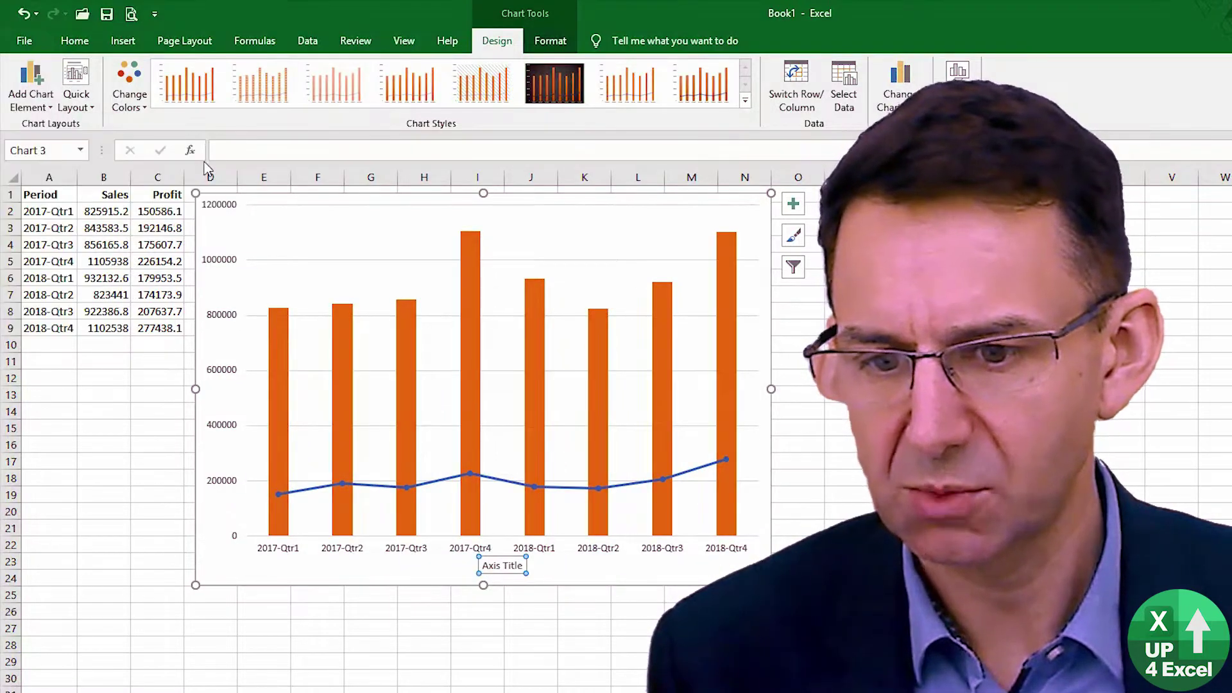
left_click(504, 564)
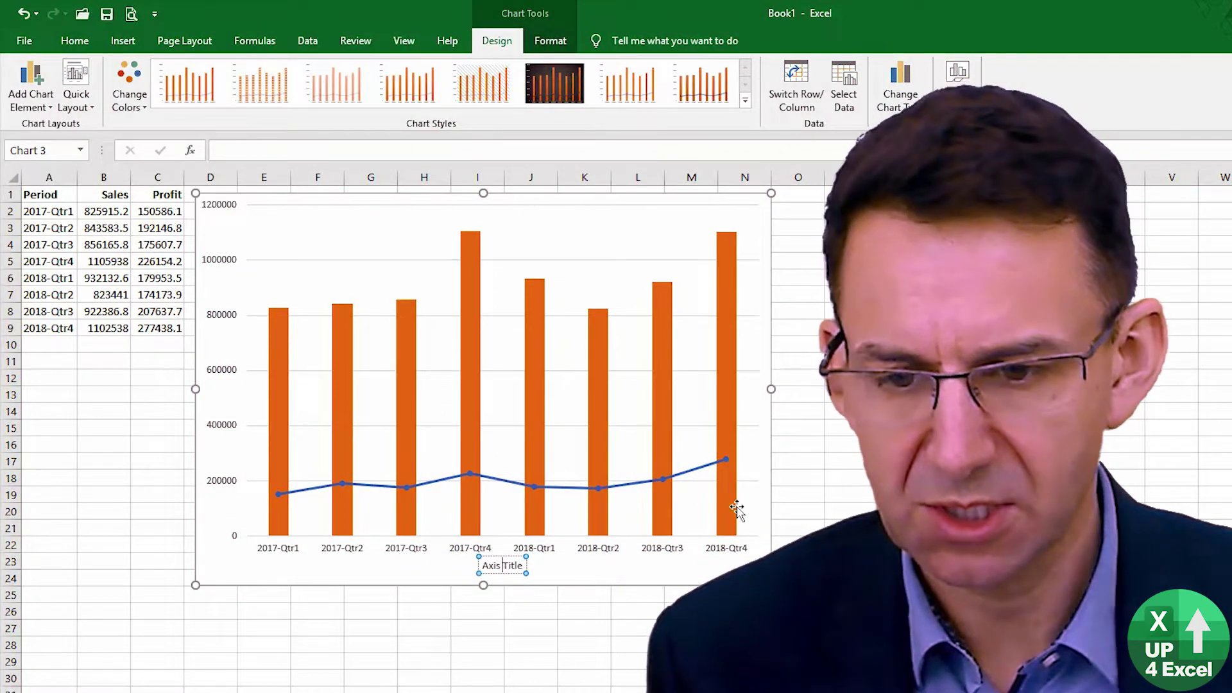
key("ctrl+shift+Right")
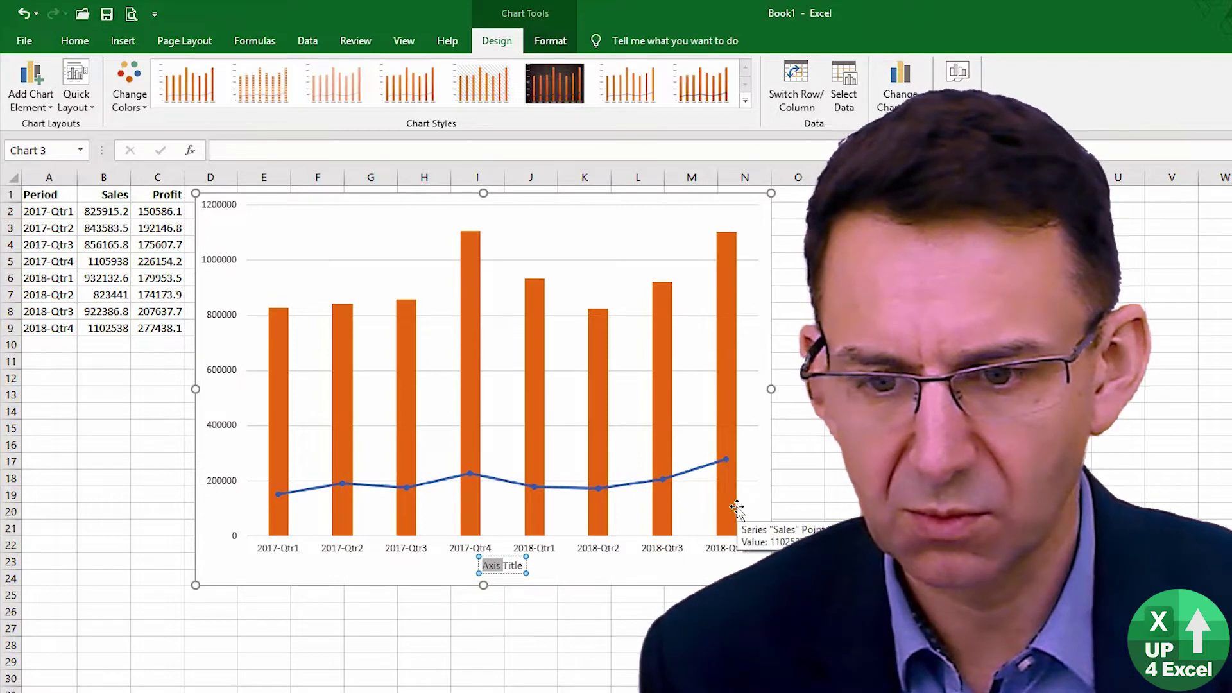
key("ctrl+shift+Right")
type("Y")
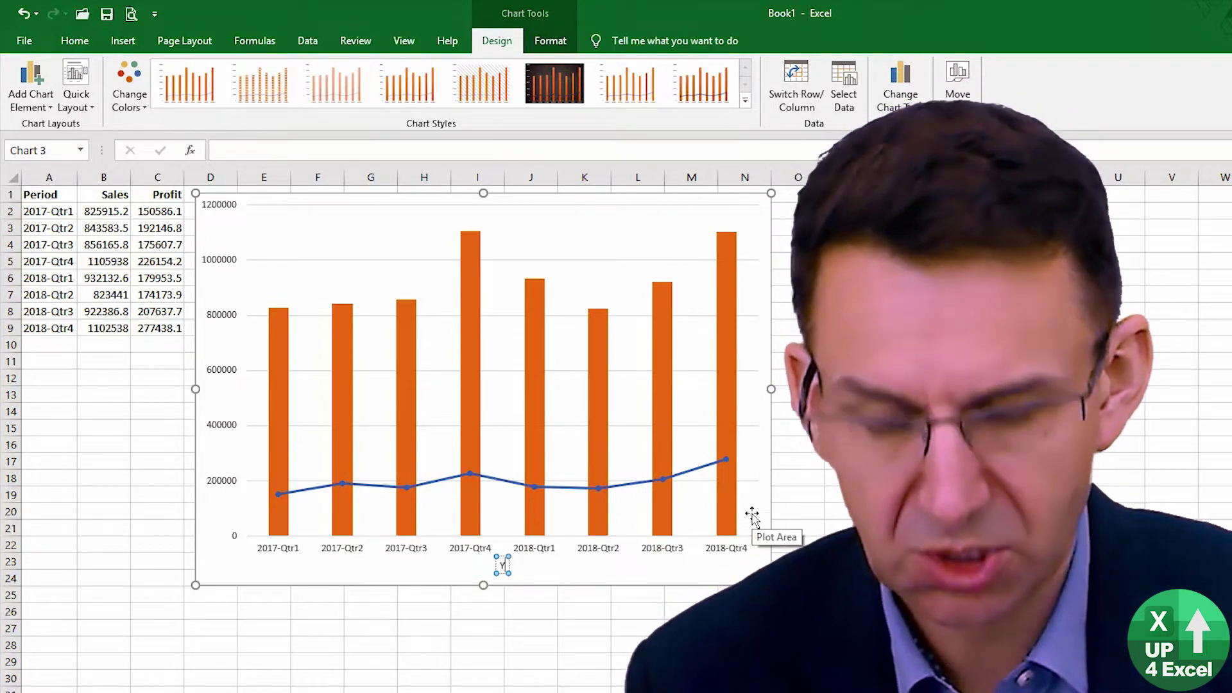
type("ear and")
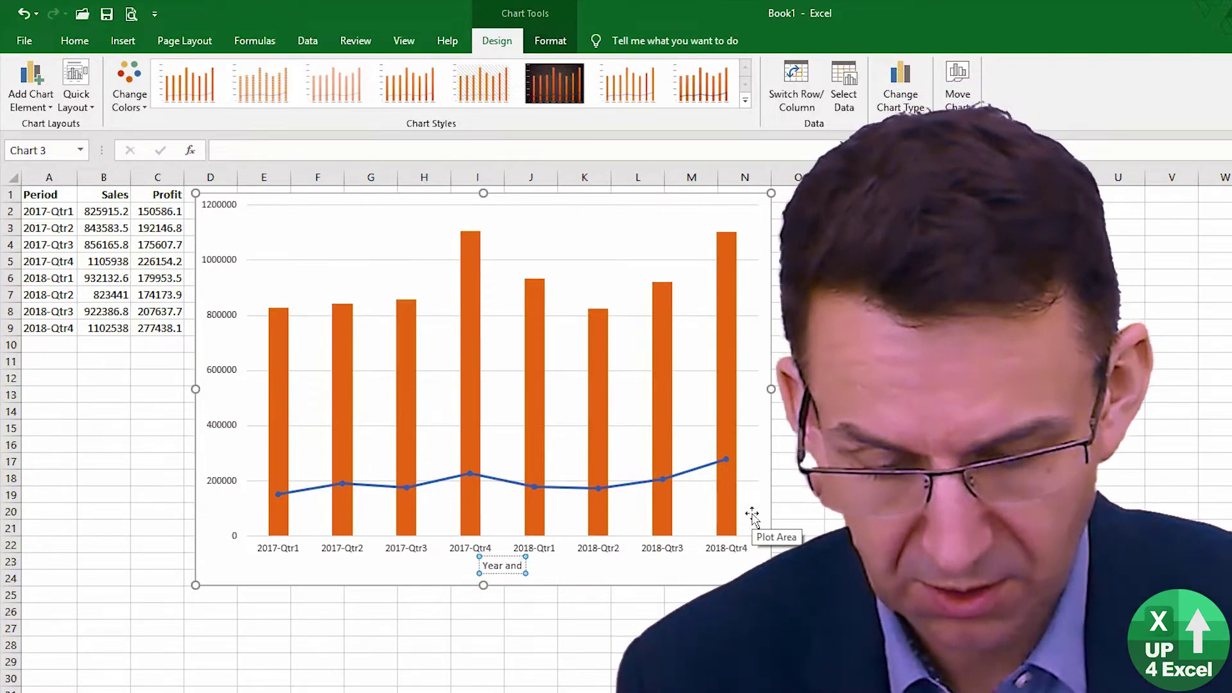
type(" Quarter")
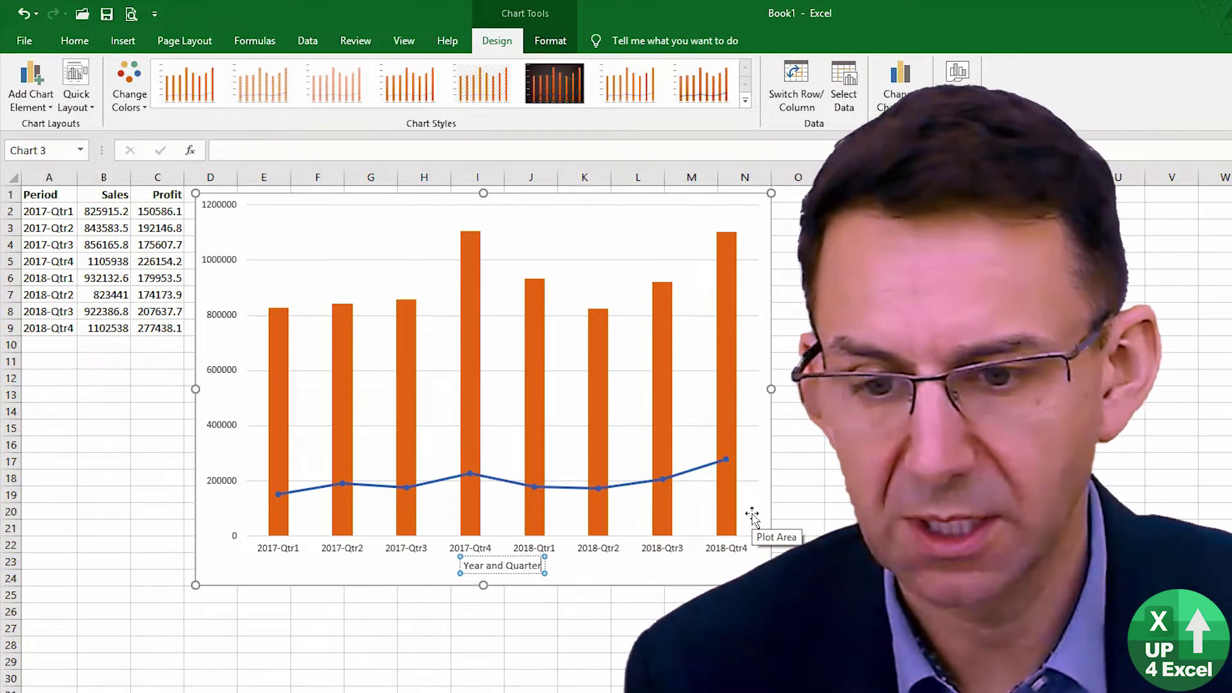
- Format the horizontal axis title as bold, centred 14 pt text and move it slightly to the left beneath the axis
left_click(517, 572)
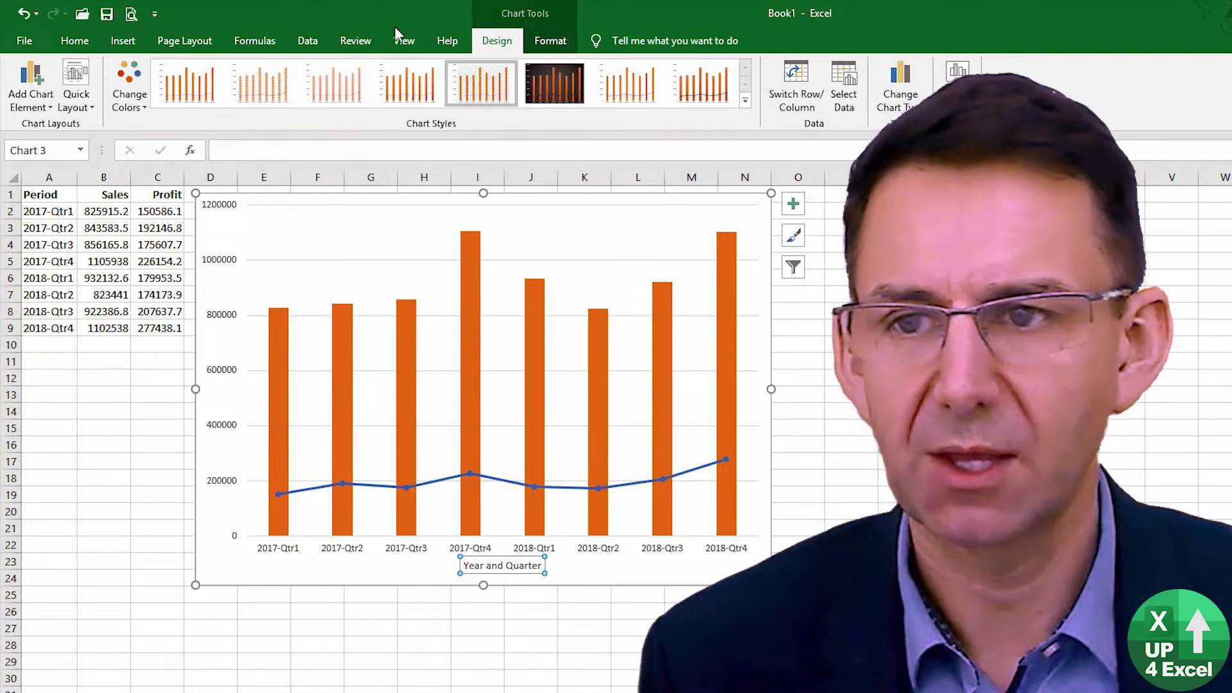
left_click(74, 41)
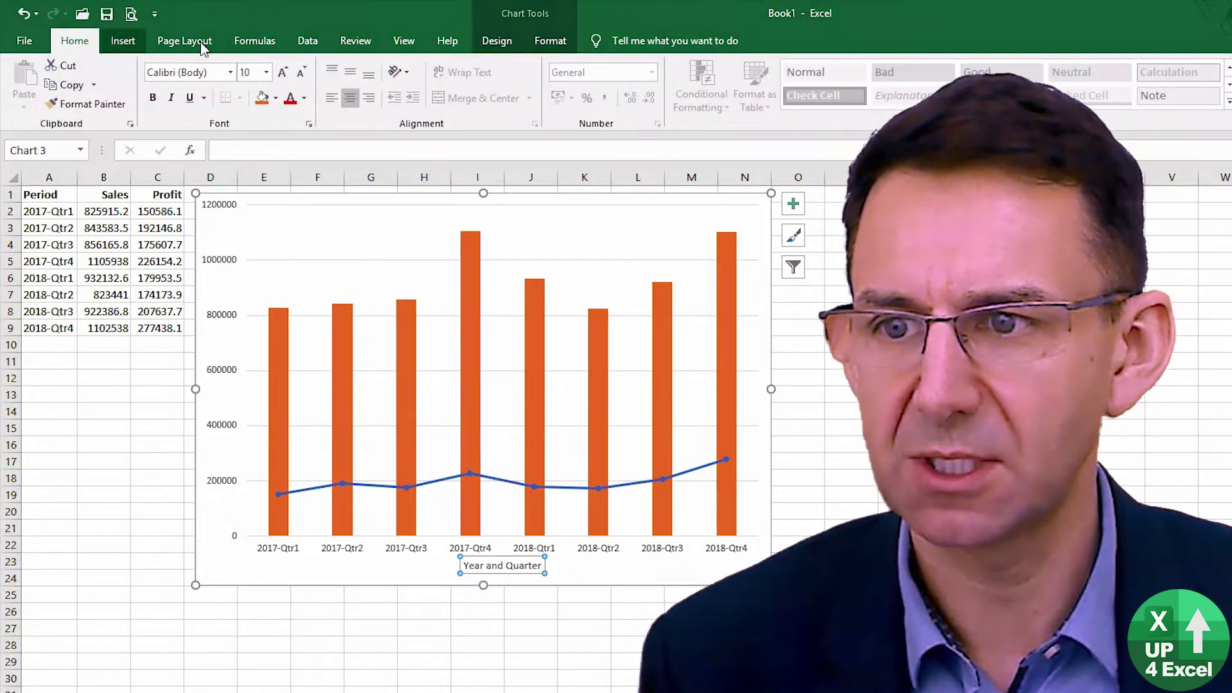
left_click(157, 99)
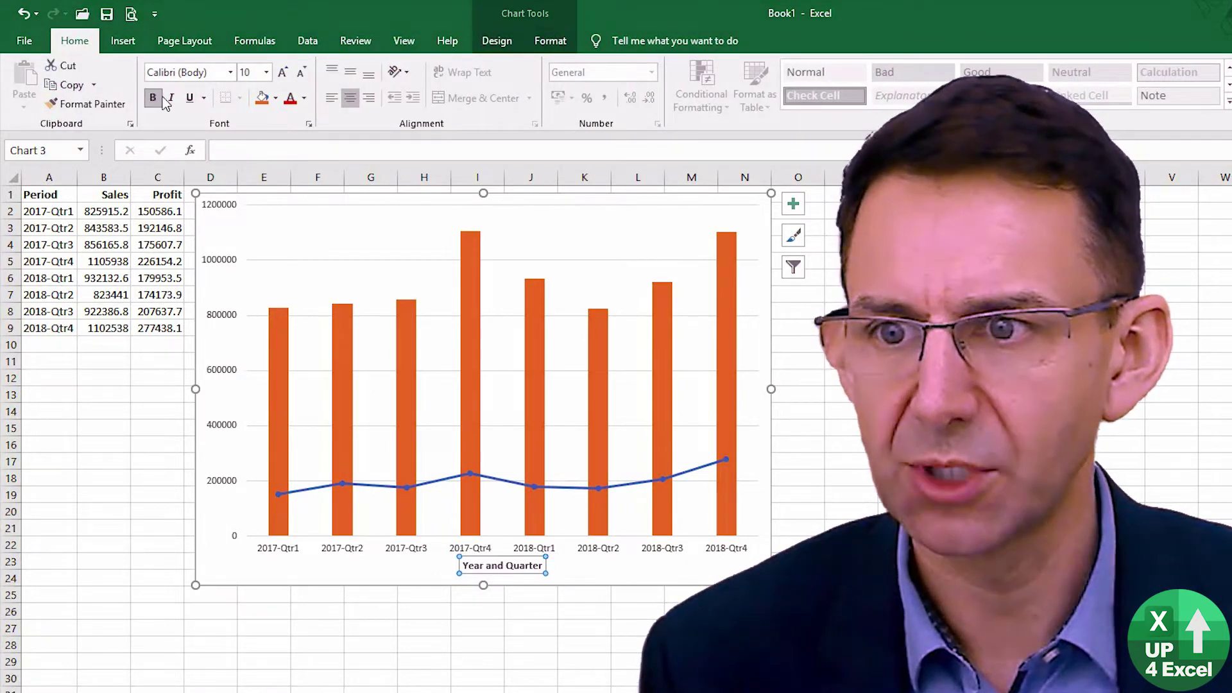
left_click(284, 73)
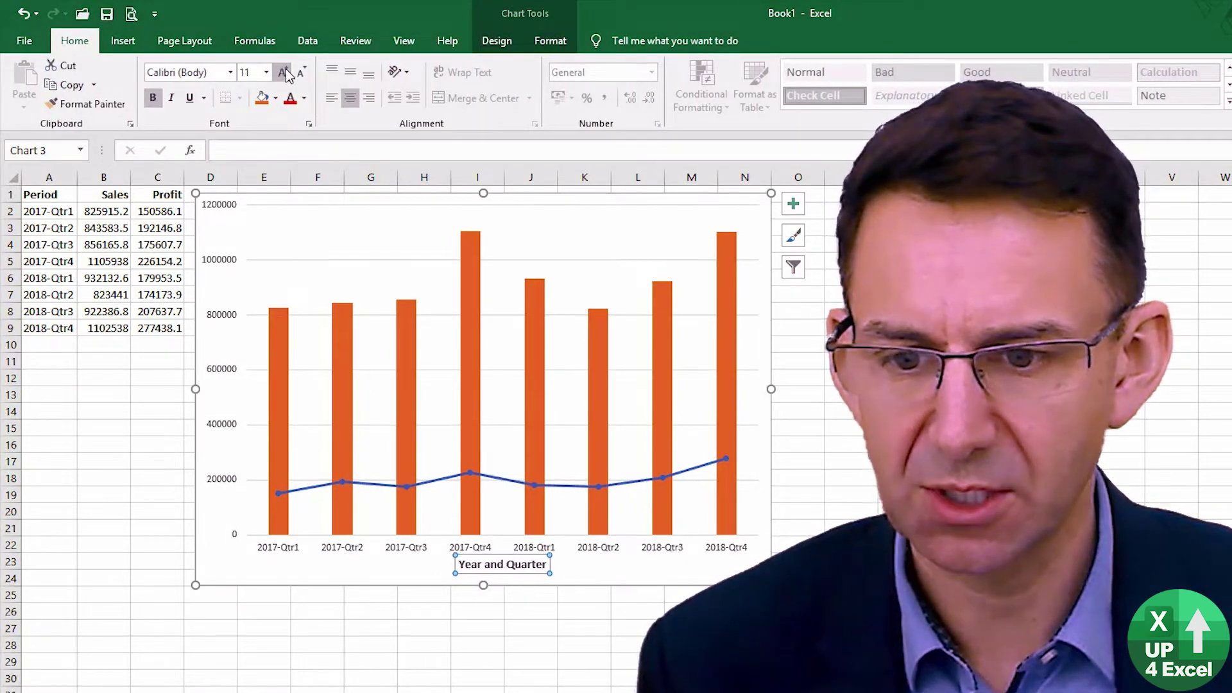
left_click(284, 73)
left_click(285, 73)
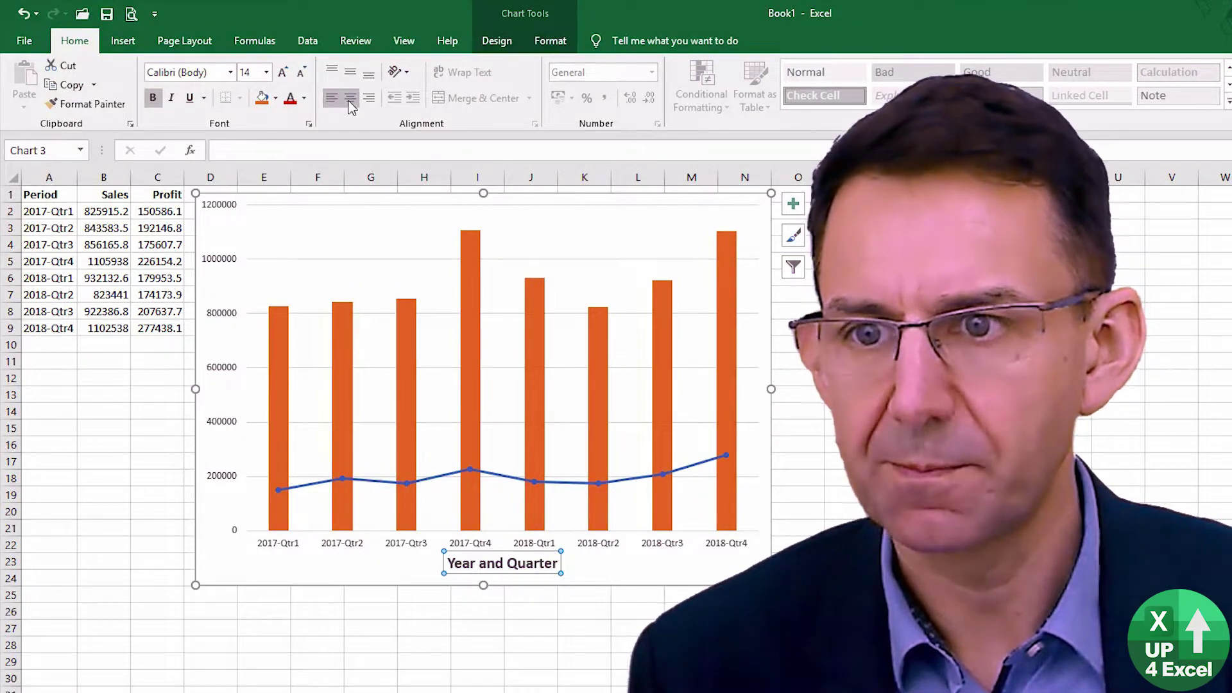
left_click(350, 97)
left_click_drag(512, 573, 490, 579)
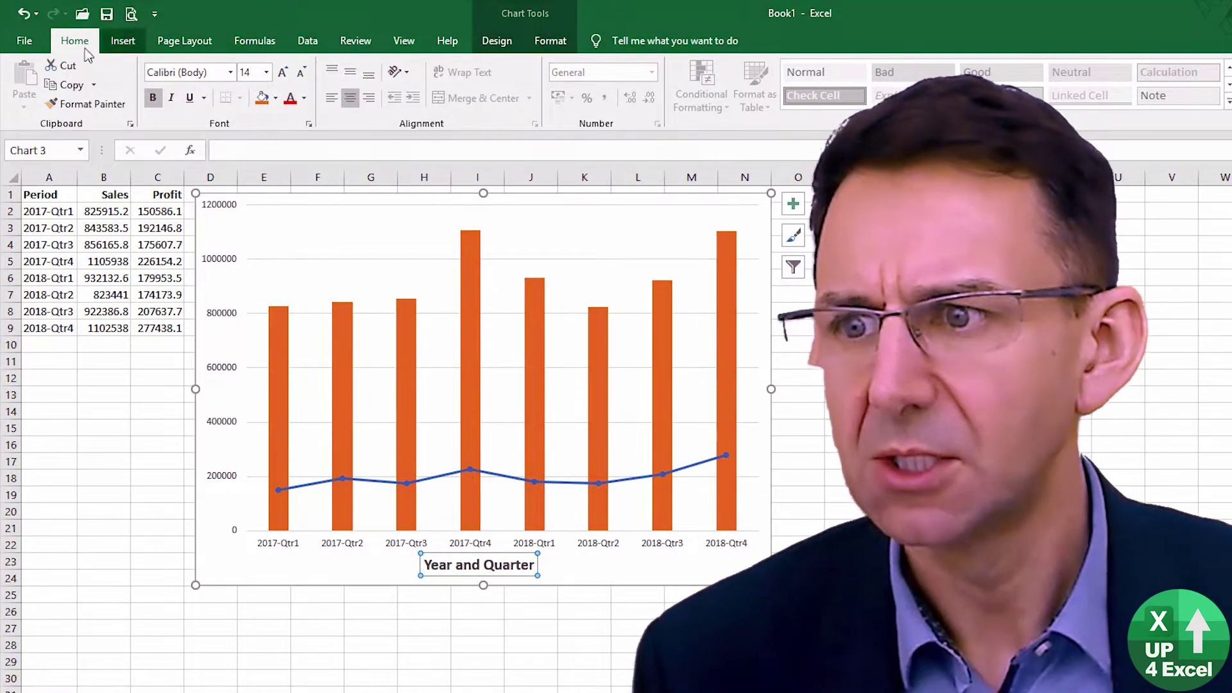
- Add a chart title using the Above Chart placement
left_click(494, 42)
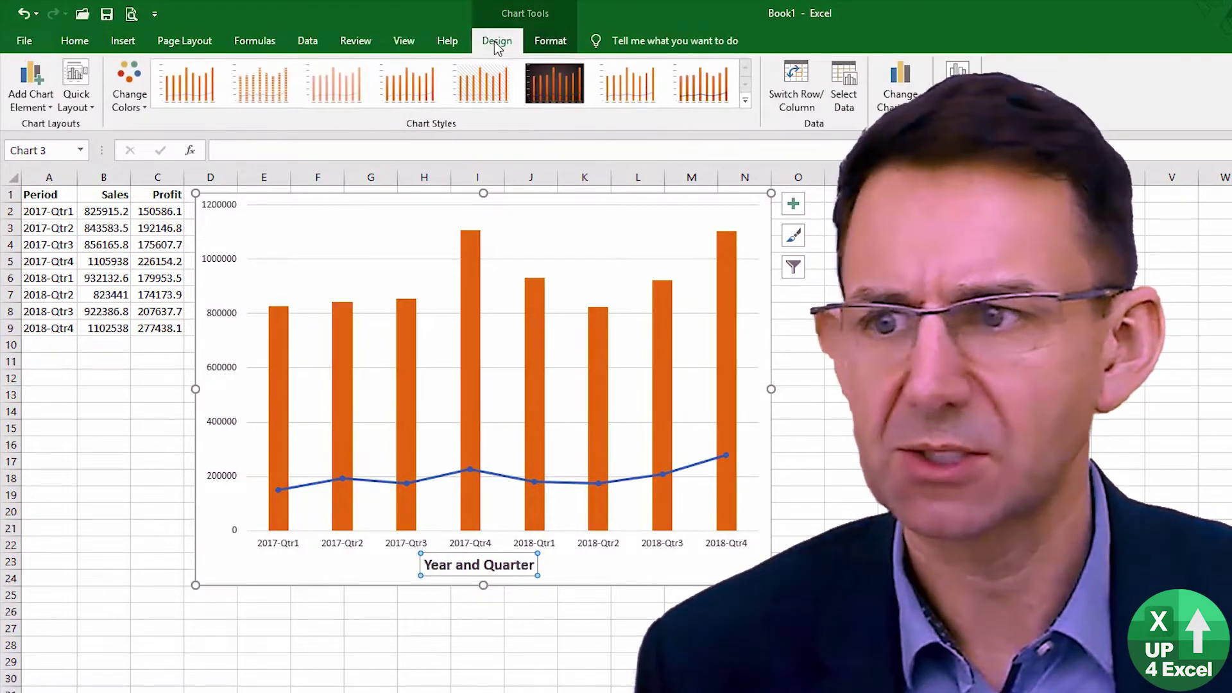
left_click(32, 109)
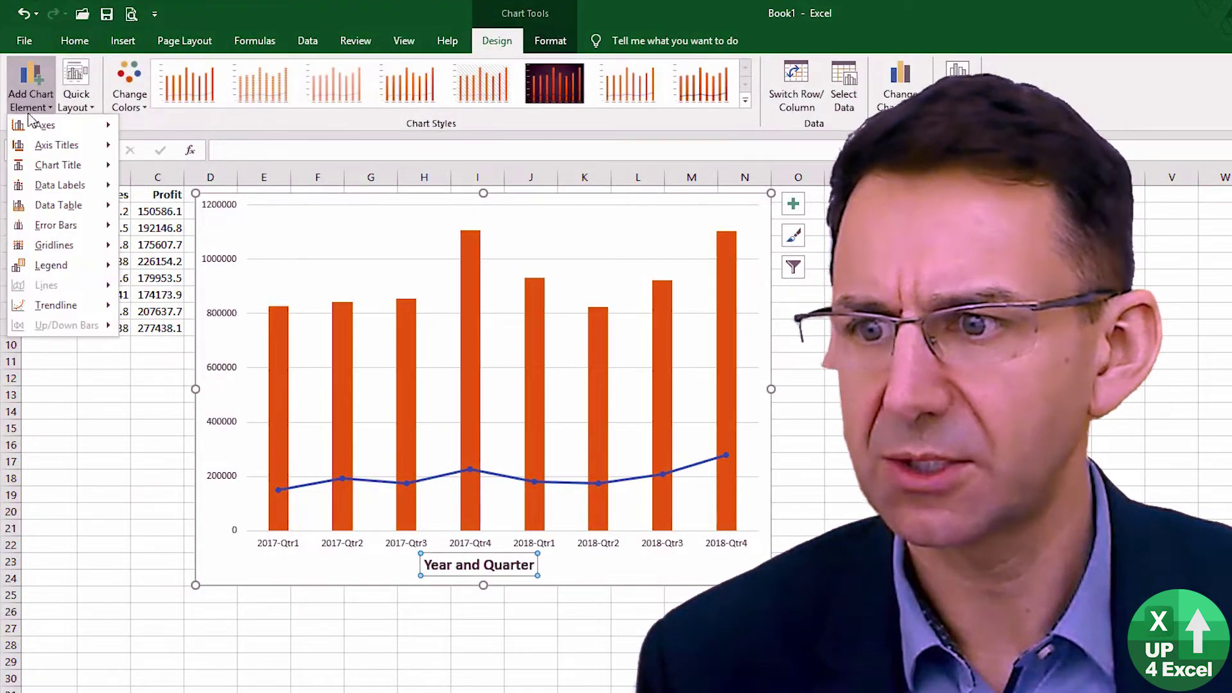
left_click(66, 167)
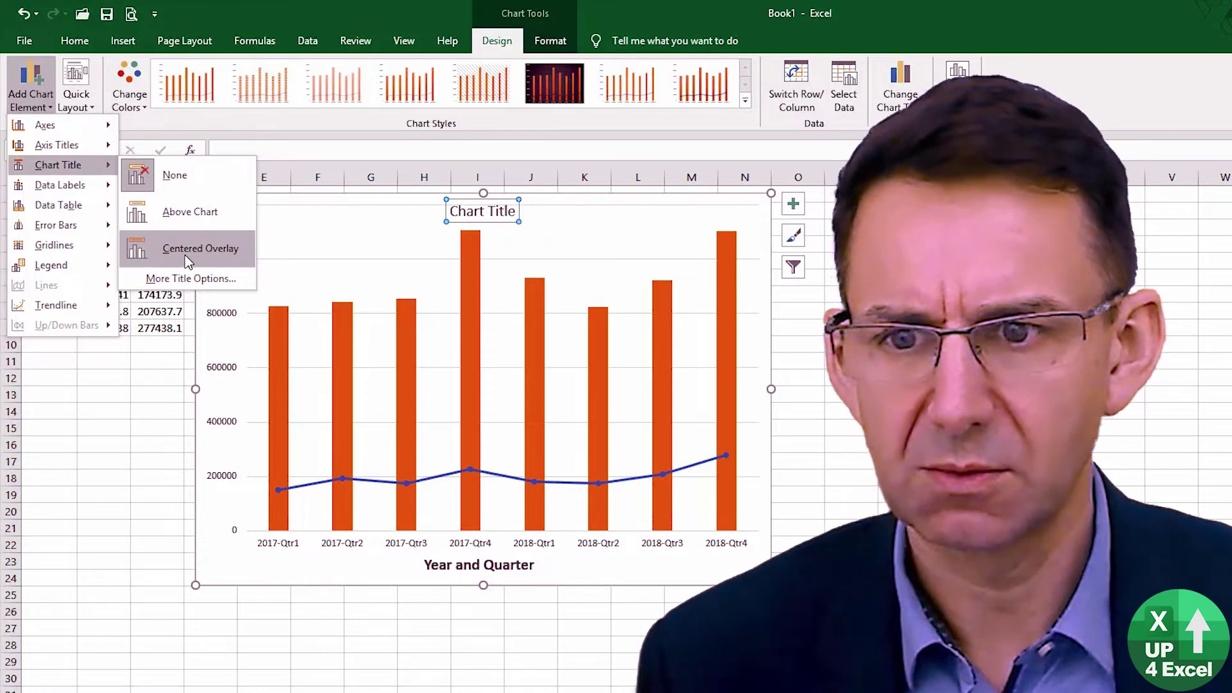
left_click(192, 217)
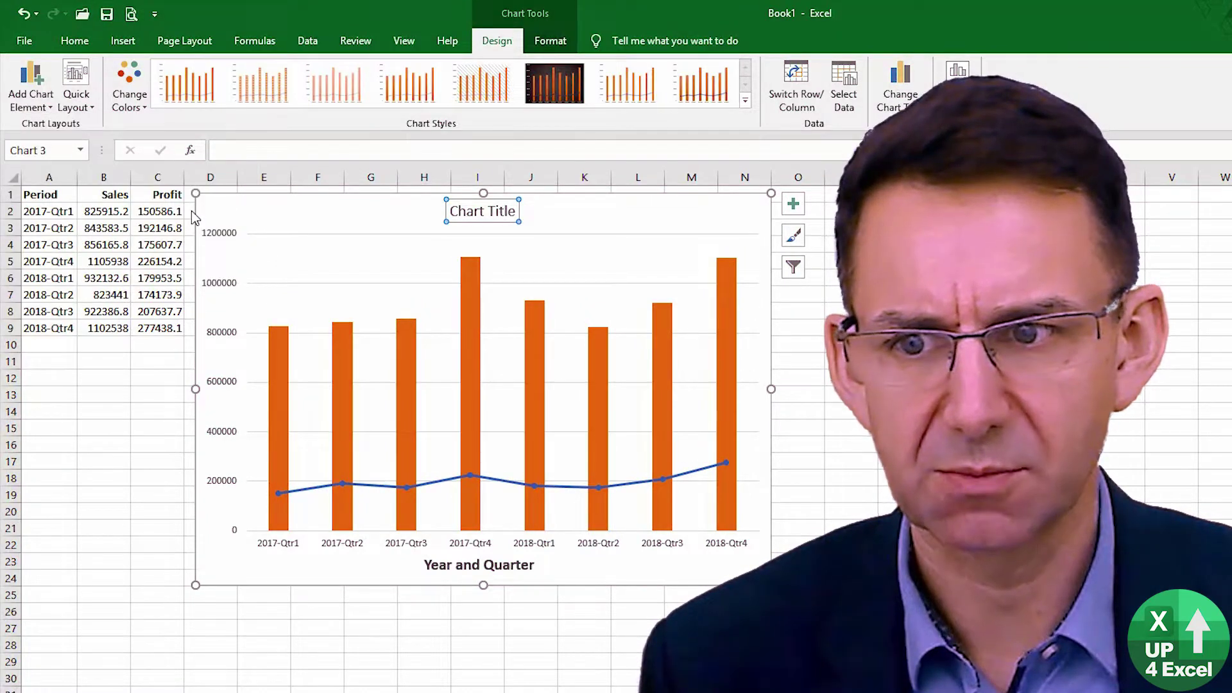
- Replace the placeholder text of the chart title with "Sales and Profit"
left_click(486, 210)
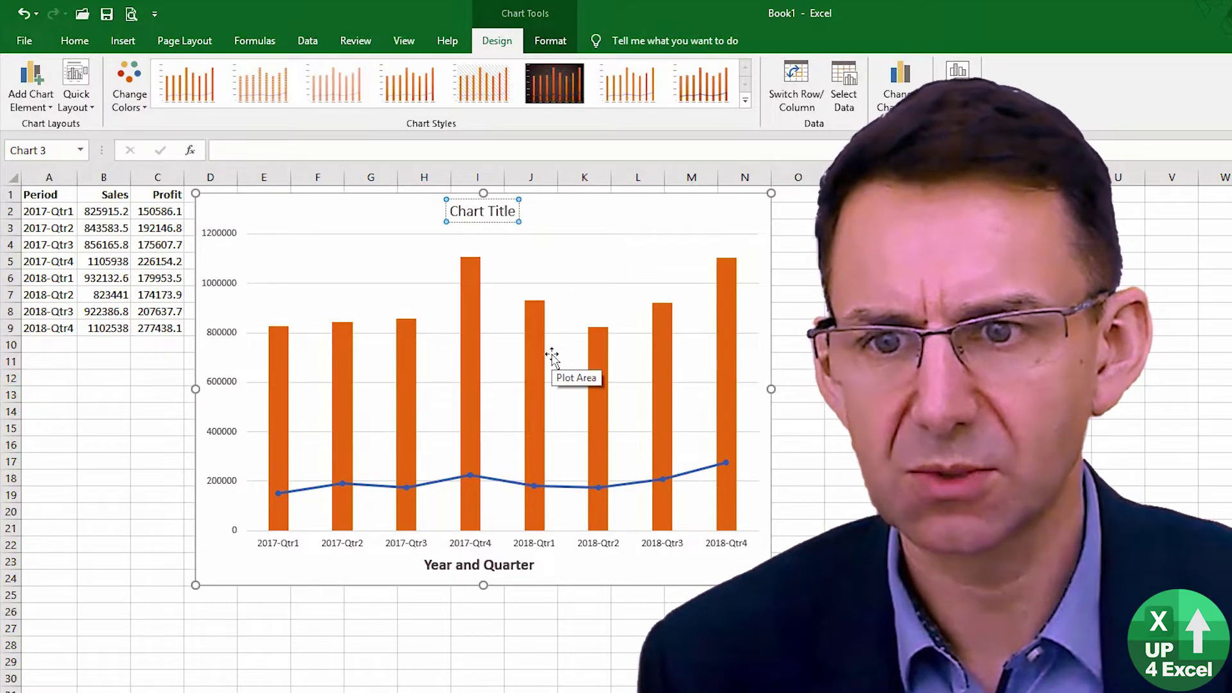
key("ctrl+a")
type("Sales")
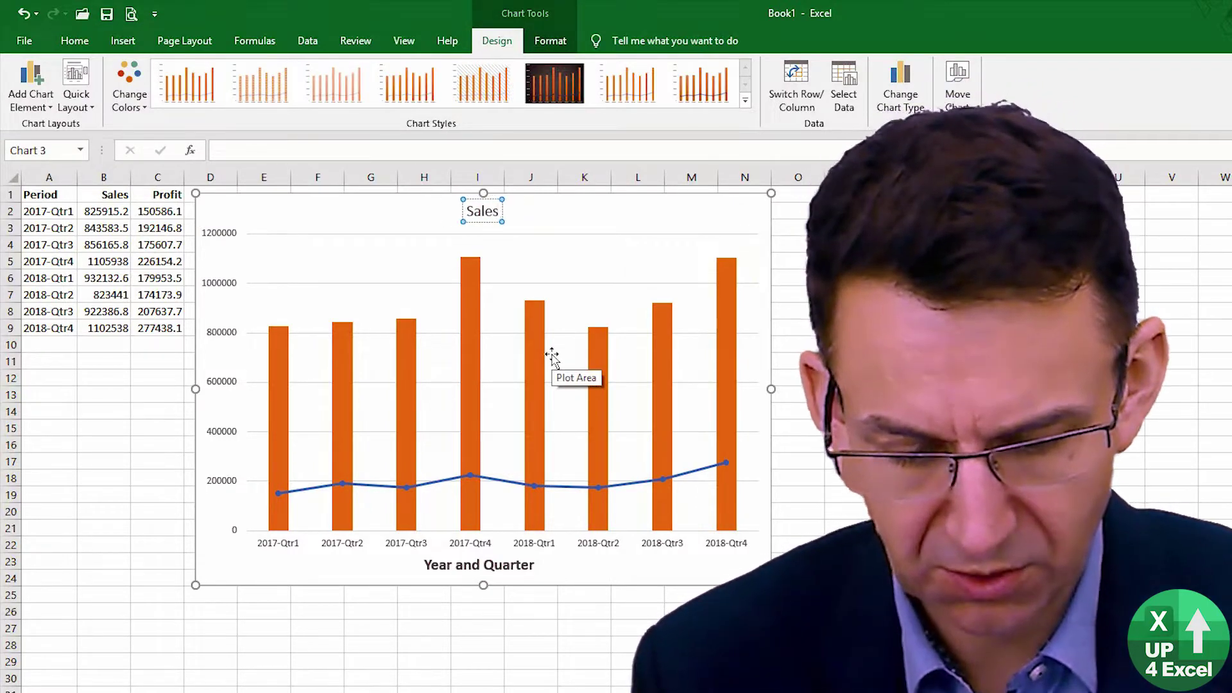
type(" and Profit")
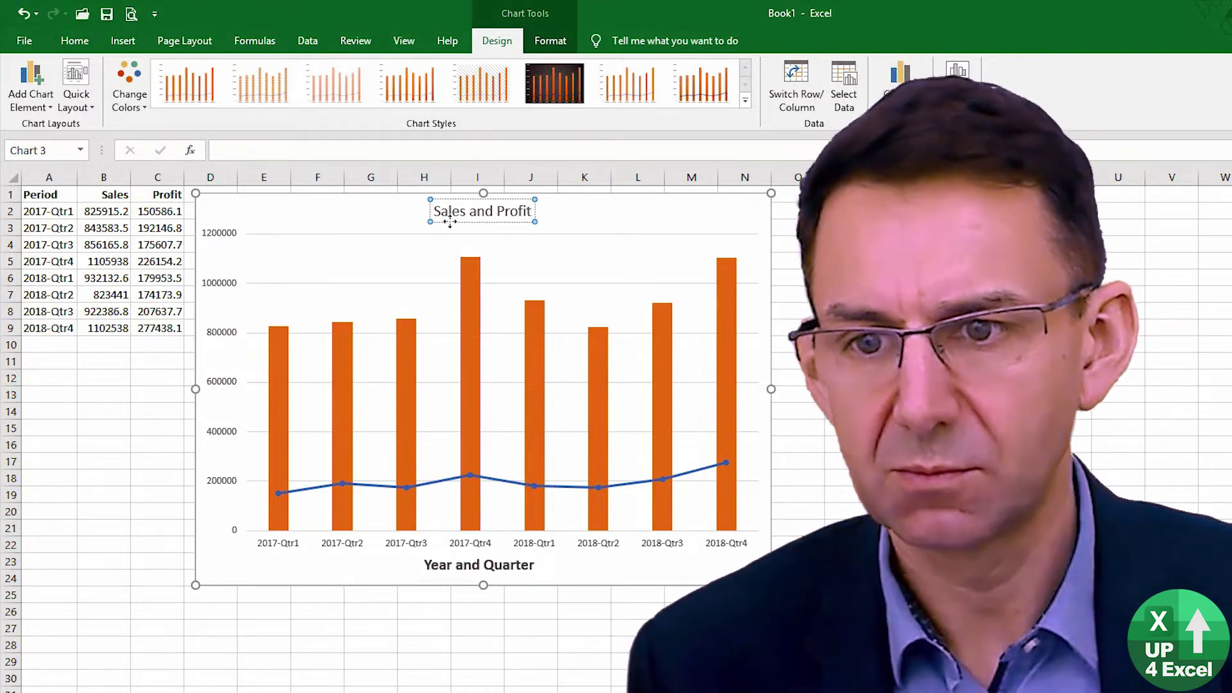
key("Escape")
- Make the chart title bold and increase its font size to 20 pt
left_click(75, 41)
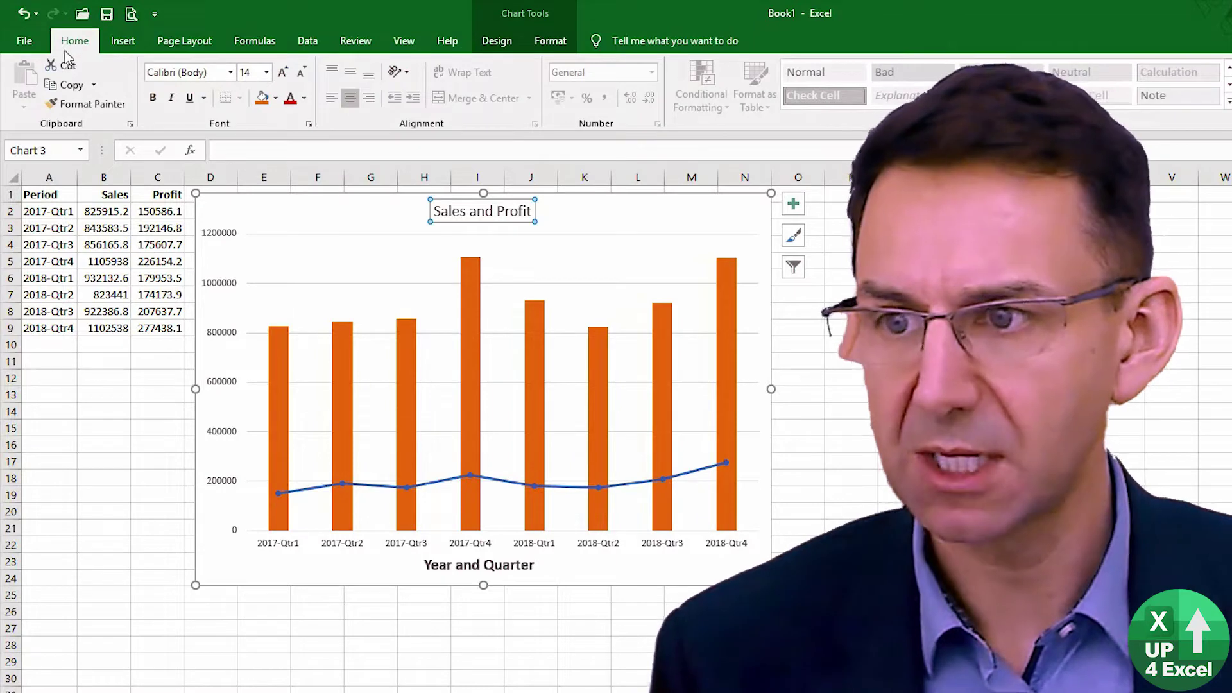
left_click(153, 99)
left_click(284, 71)
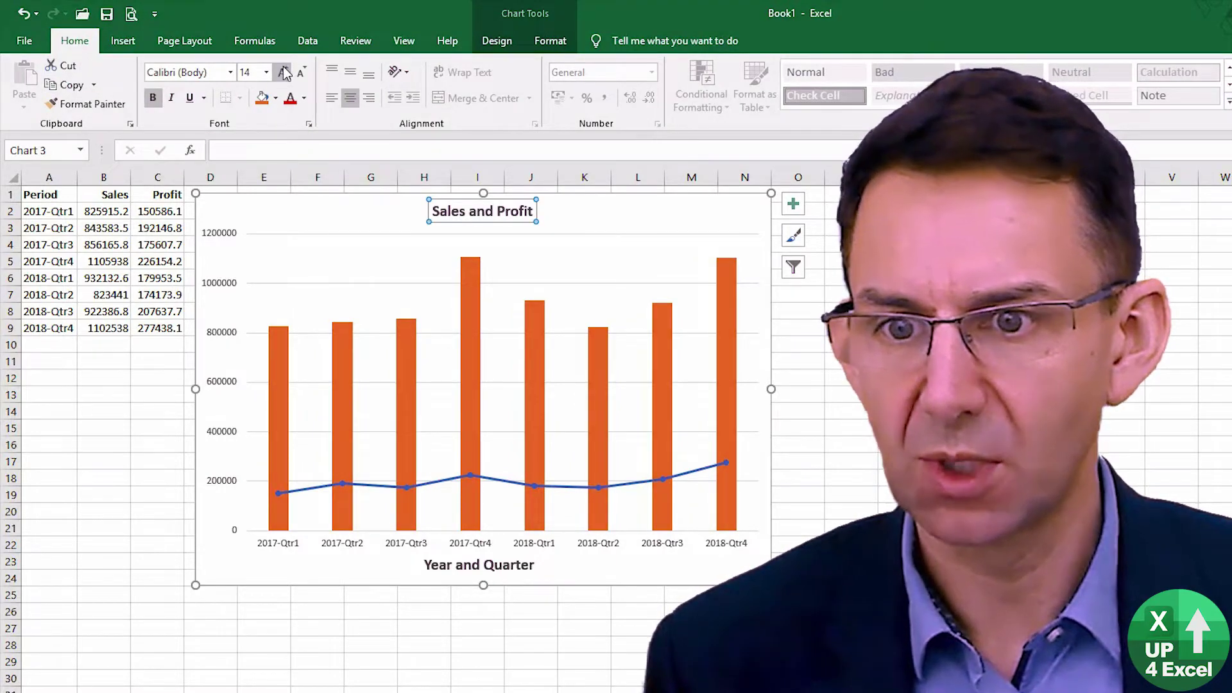
left_click(284, 71)
left_click(284, 72)
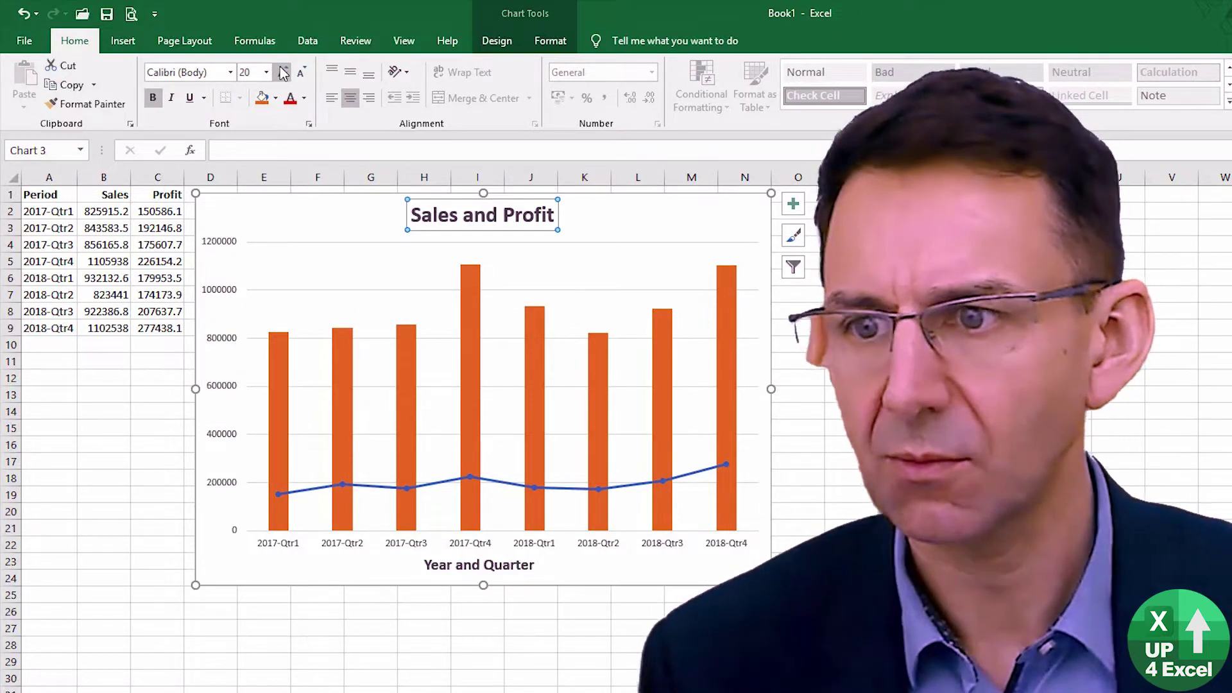
- Add a legend for the Sales and Profit series at the top of the chart
left_click(500, 42)
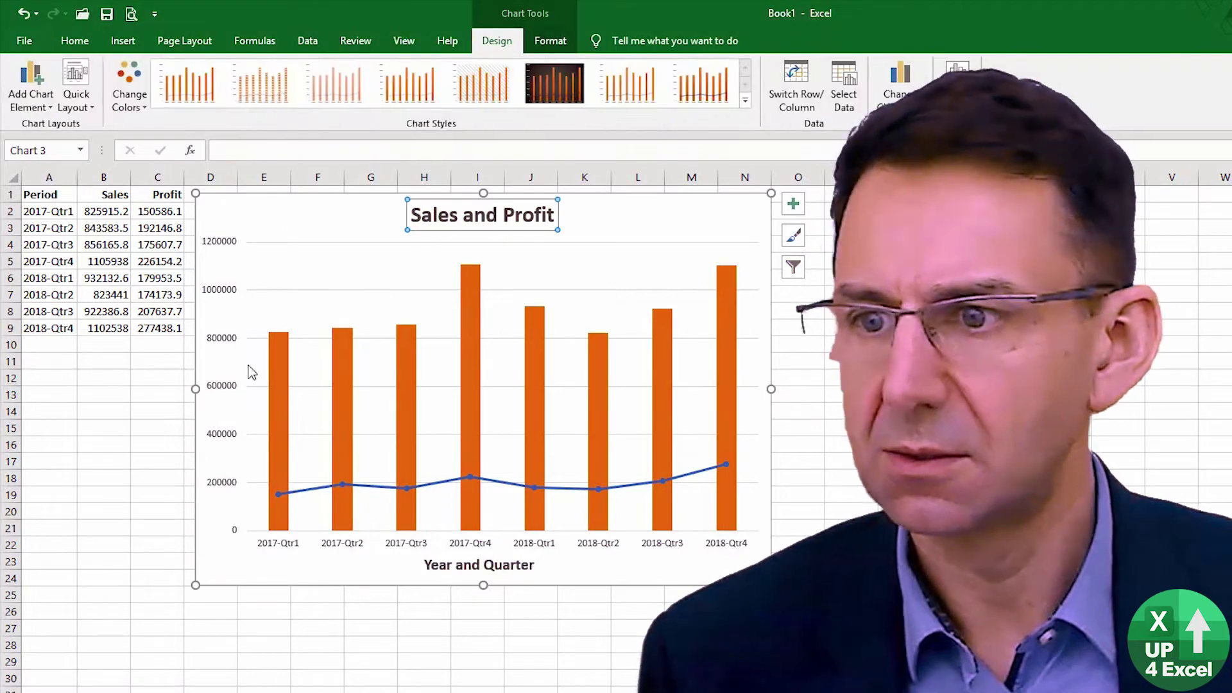
left_click(31, 90)
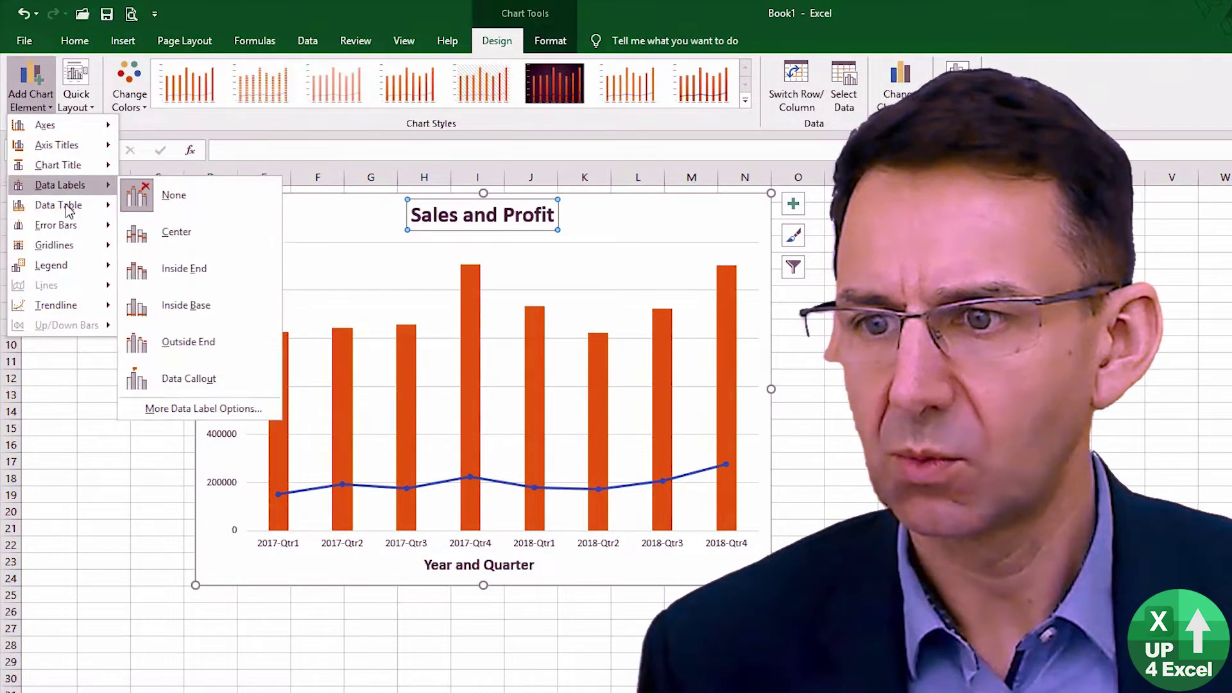
mouse_move(69, 211)
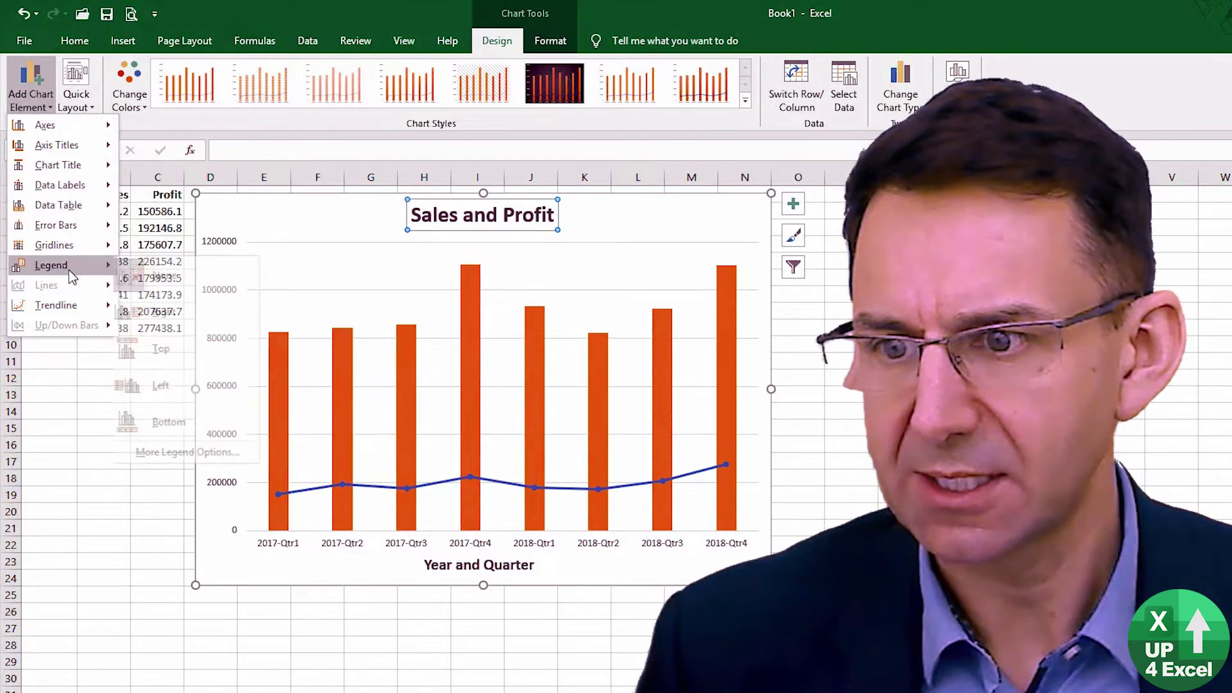
mouse_move(69, 265)
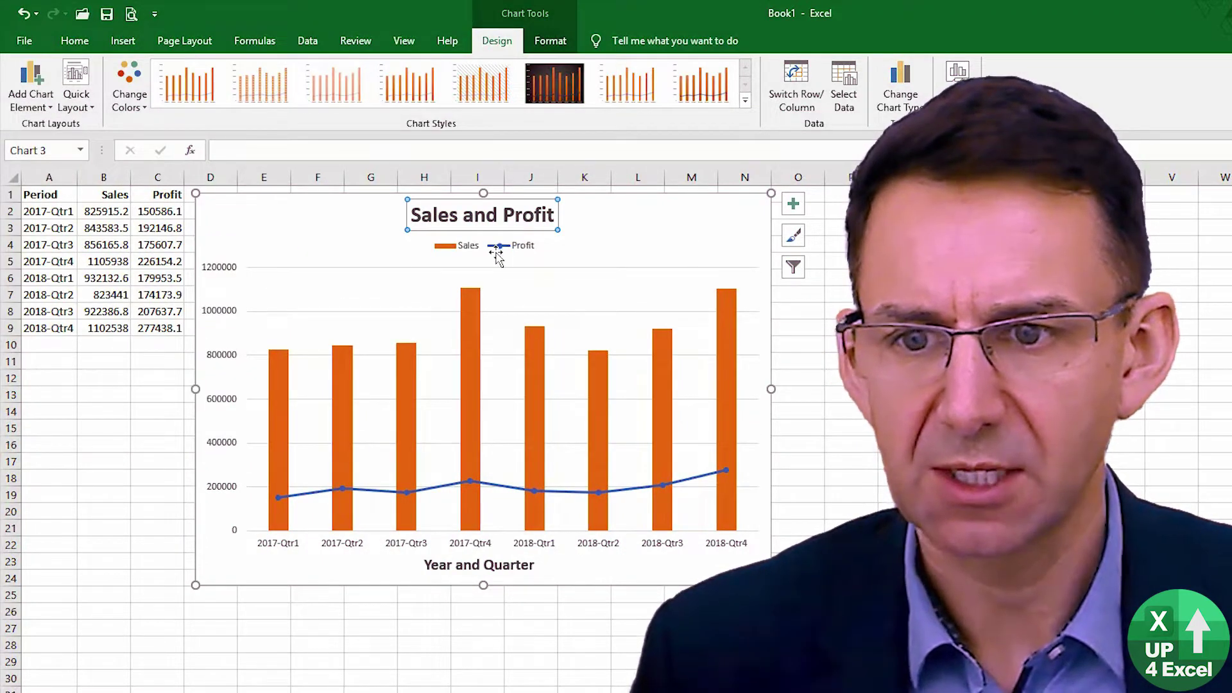
- Make the chart legend's text bold
left_click(507, 246)
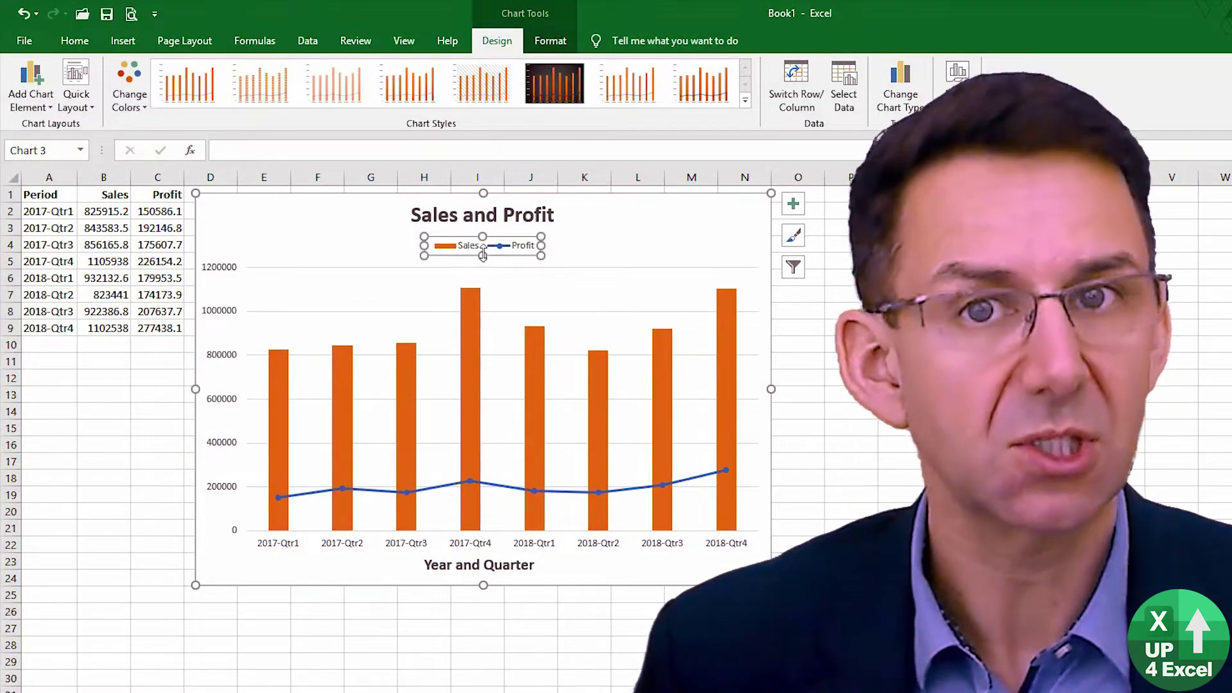
left_click(76, 42)
left_click(152, 99)
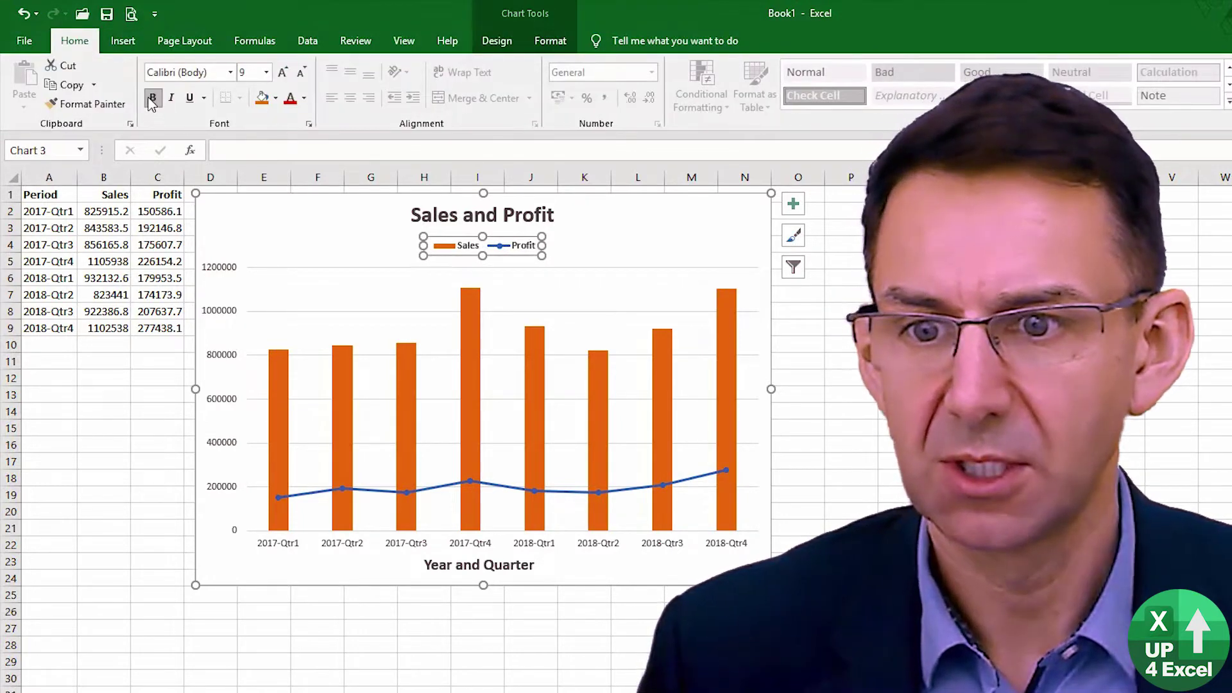
left_click(152, 100)
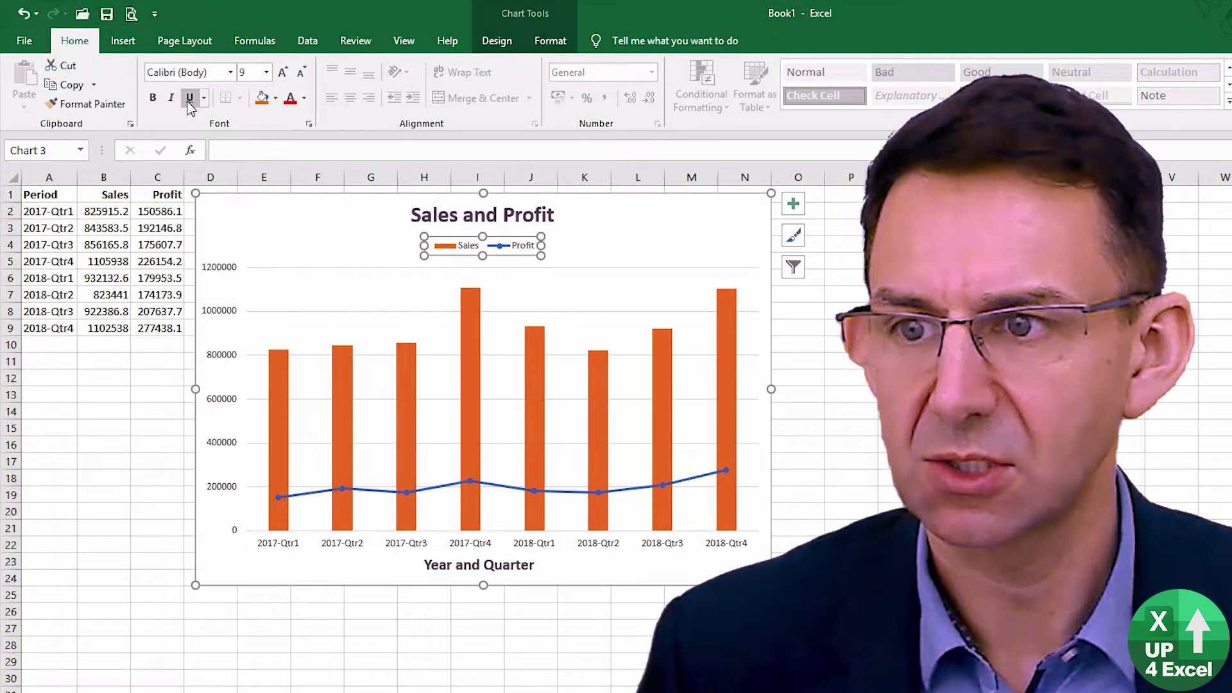
left_click(172, 99)
left_click(191, 101)
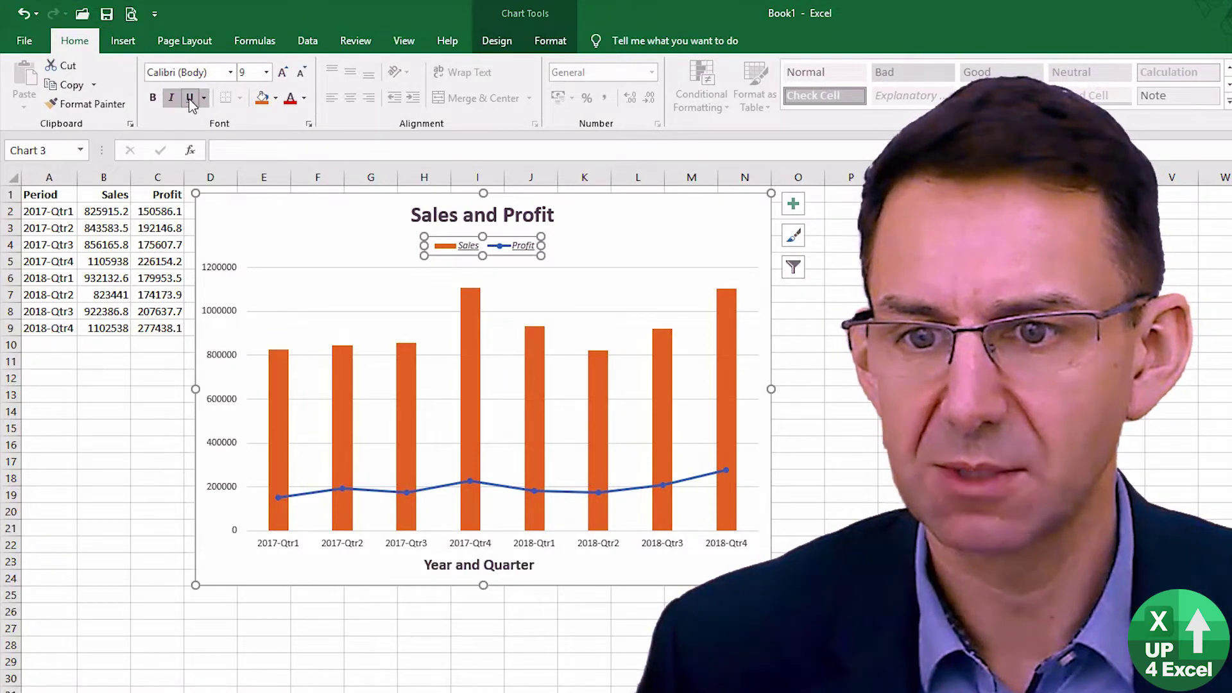
key("ctrl+z")
key("ctrl+z")
key("ctrl+z")
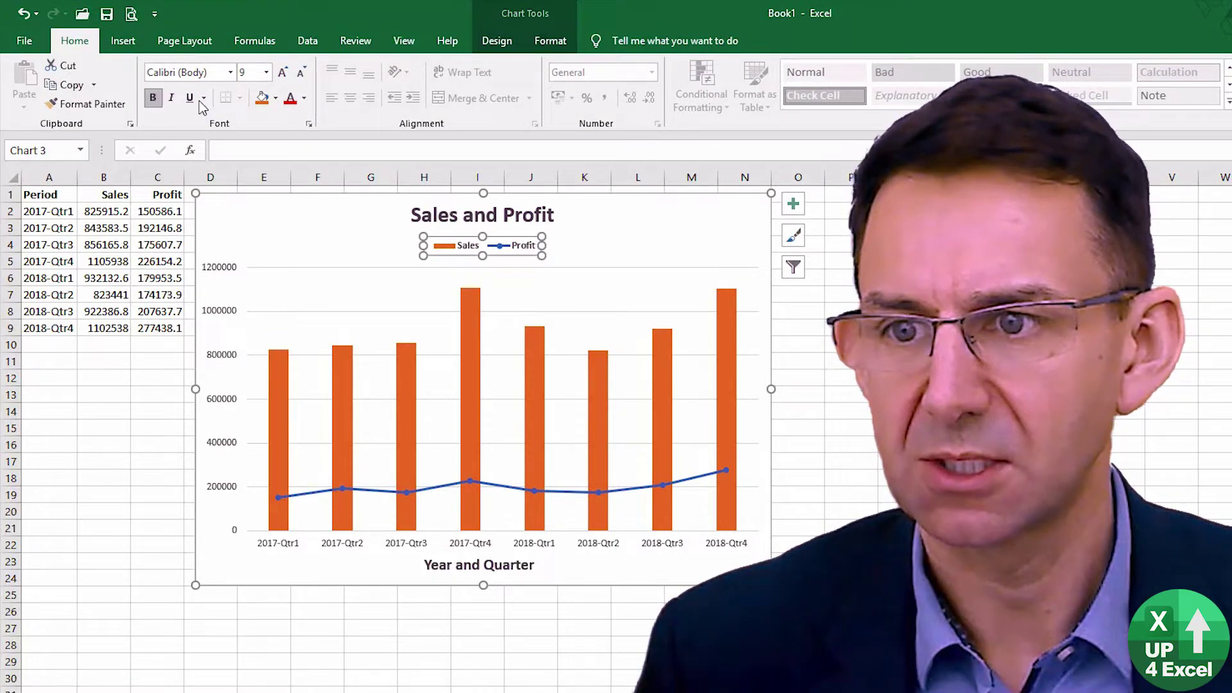
- Increase the legend's font size to 10 pt and move the legend up, closer to the chart title
left_click(284, 74)
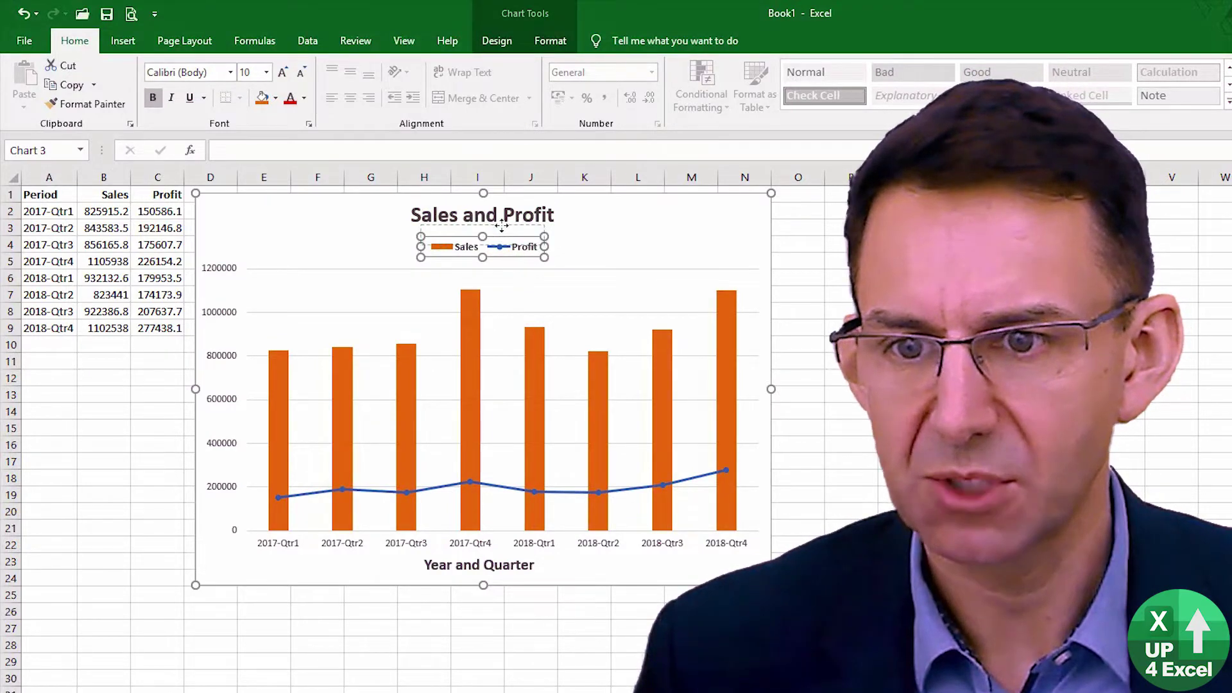
left_click_drag(501, 225, 501, 215)
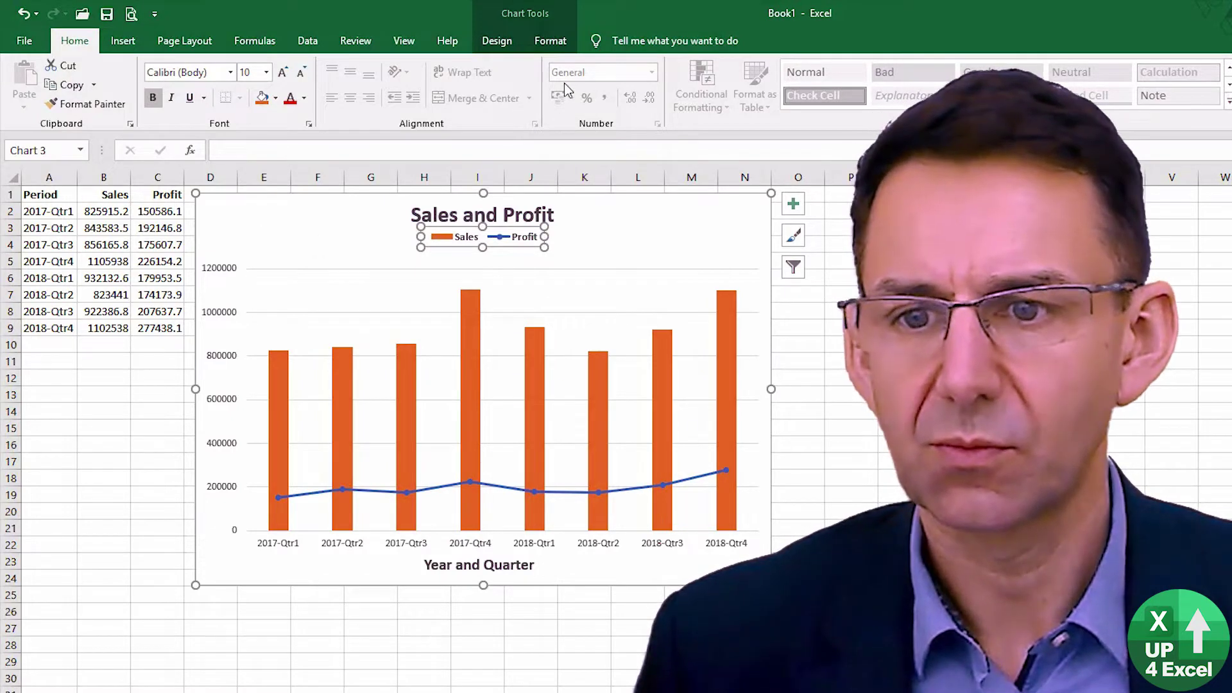
- Add data labels to both chart series using the Outside End placement
left_click(497, 40)
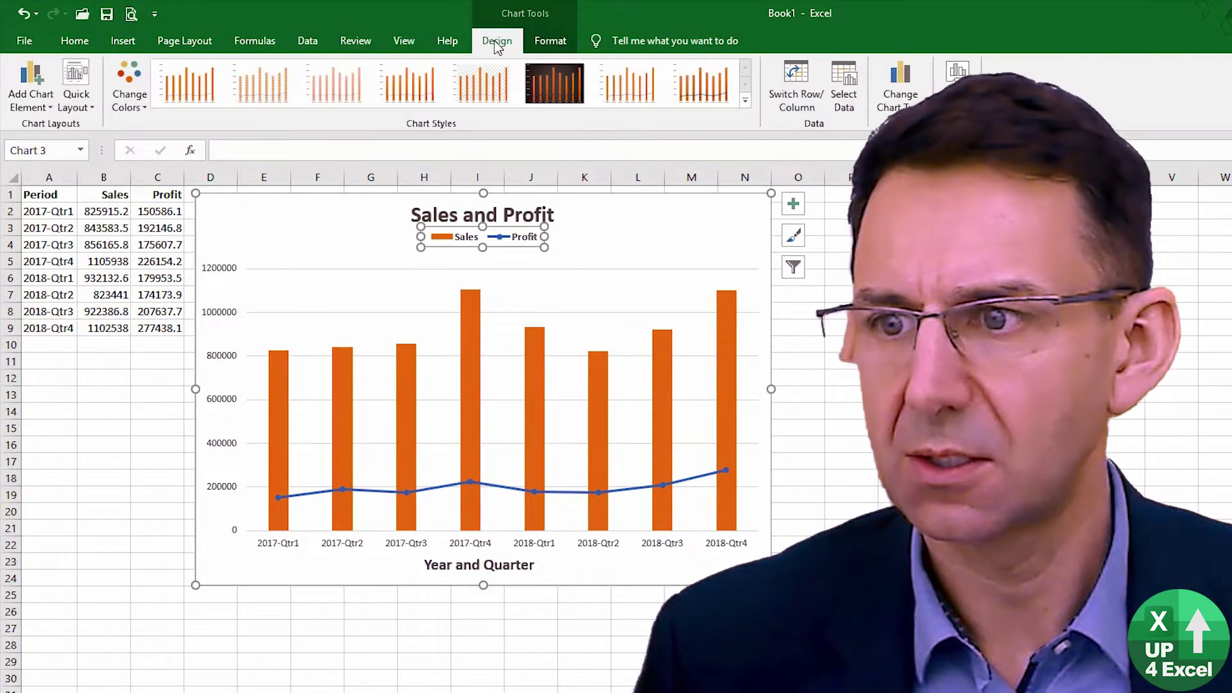
left_click(32, 97)
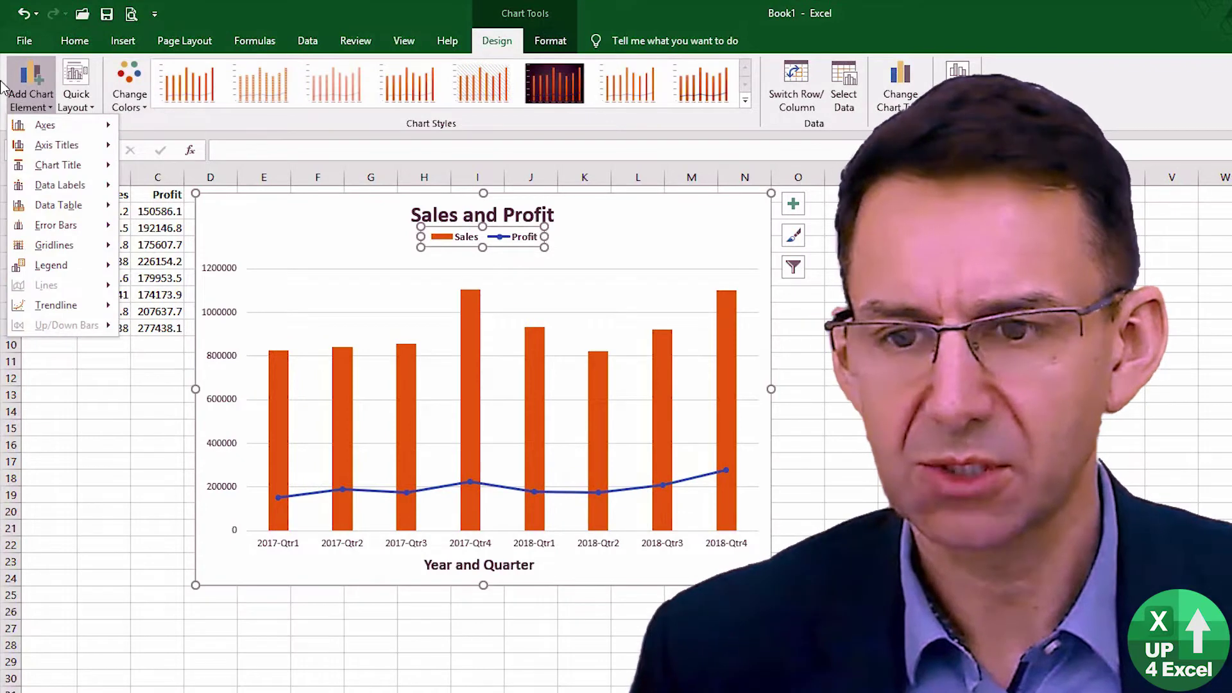
mouse_move(82, 200)
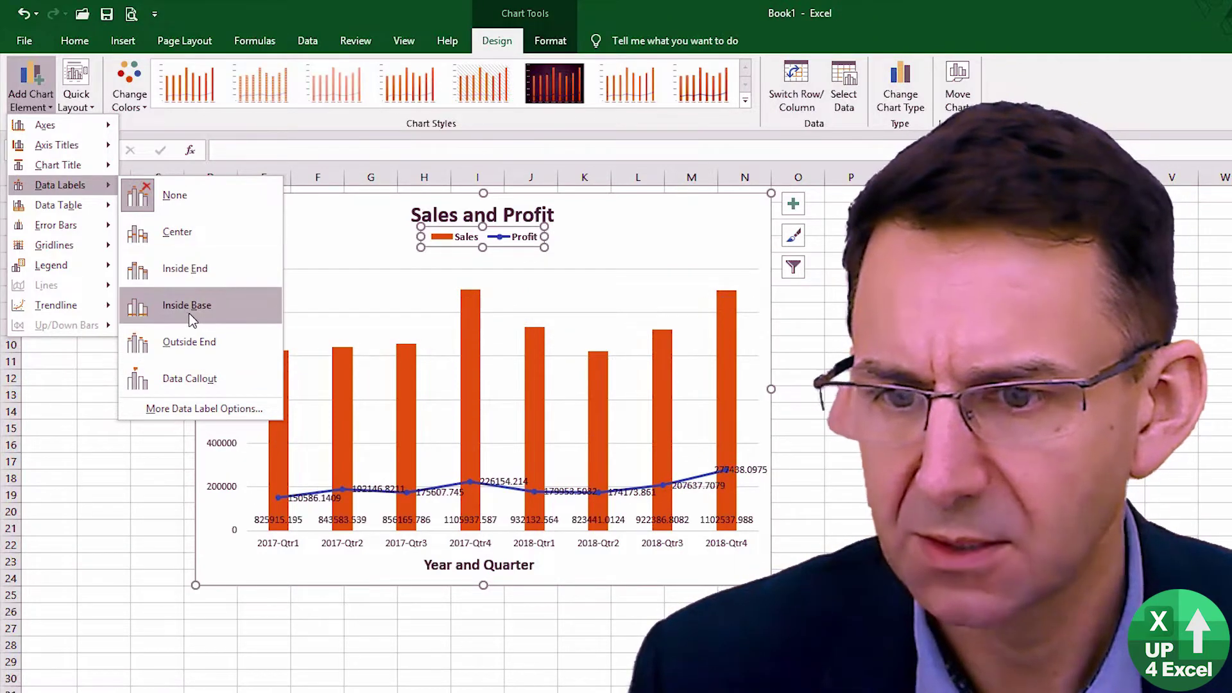
left_click(198, 348)
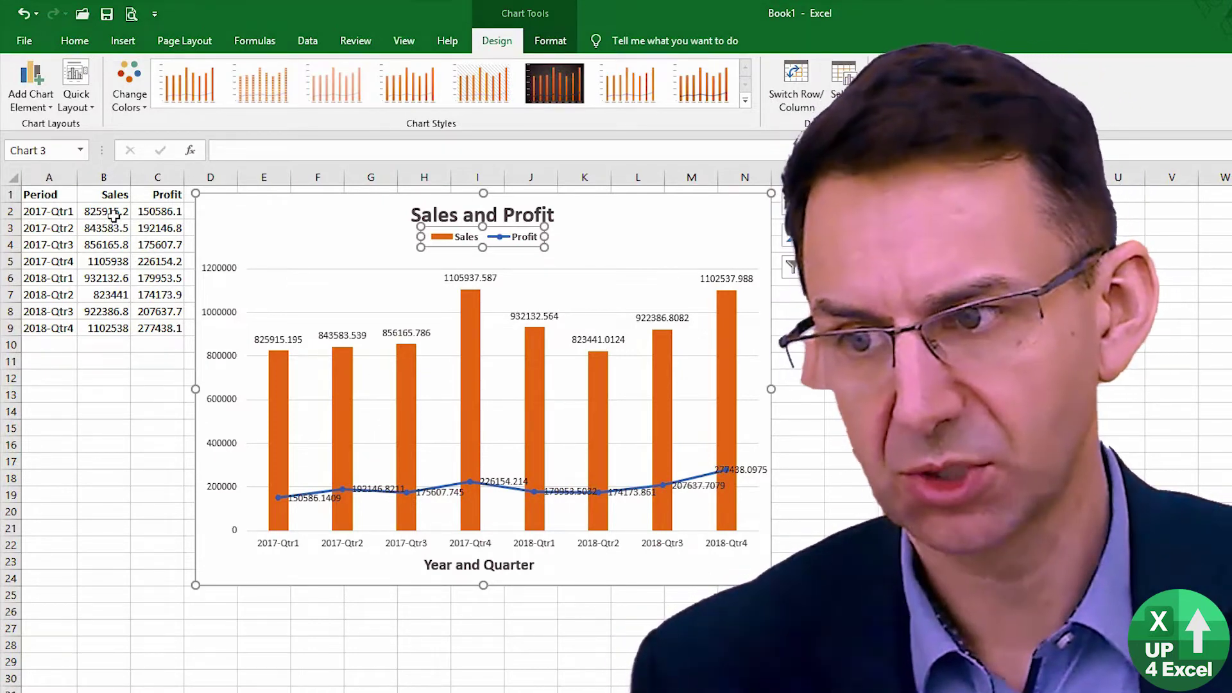
- Format the Sales and Profit values in B2:C9 as Number with 0 decimal places and a 1000 separator
left_click_drag(116, 214, 137, 328)
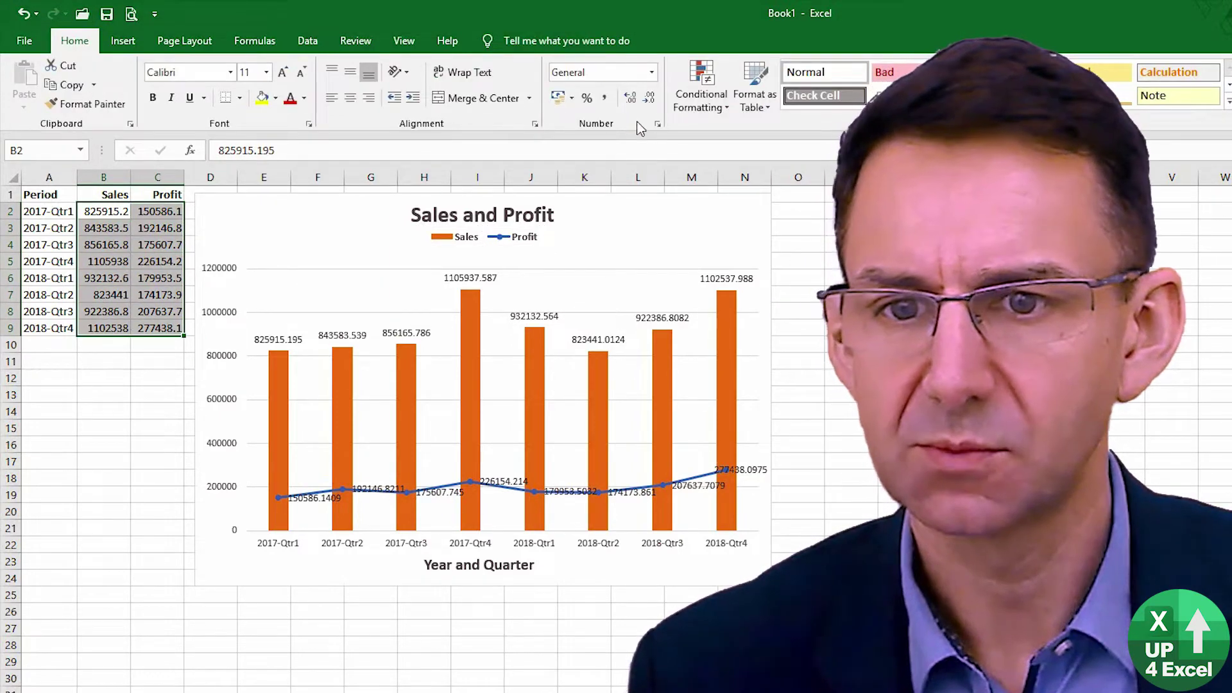
left_click(657, 125)
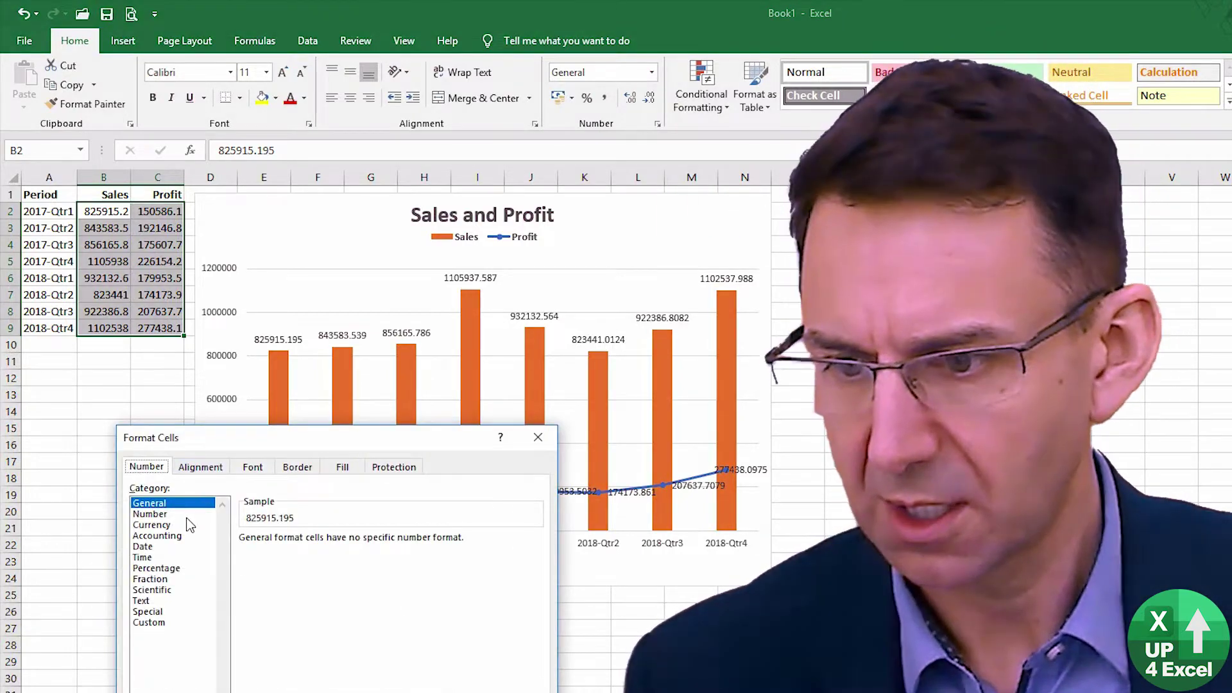
left_click(187, 516)
left_click(353, 543)
left_click(353, 543)
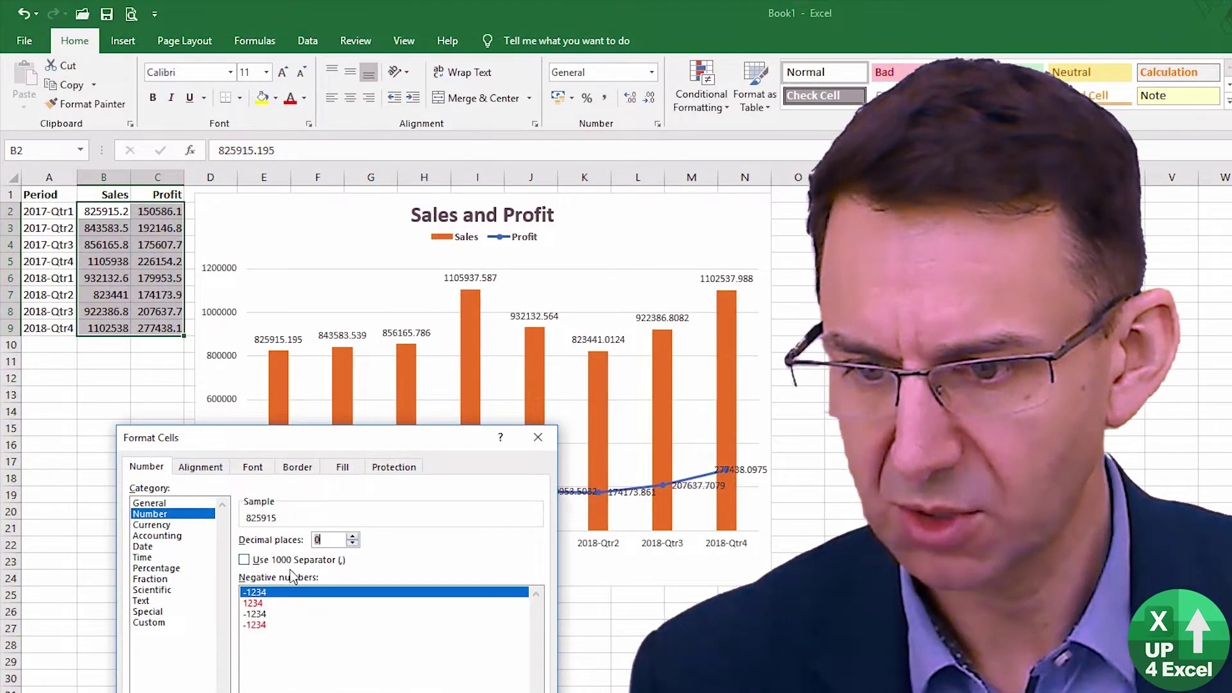
left_click(290, 561)
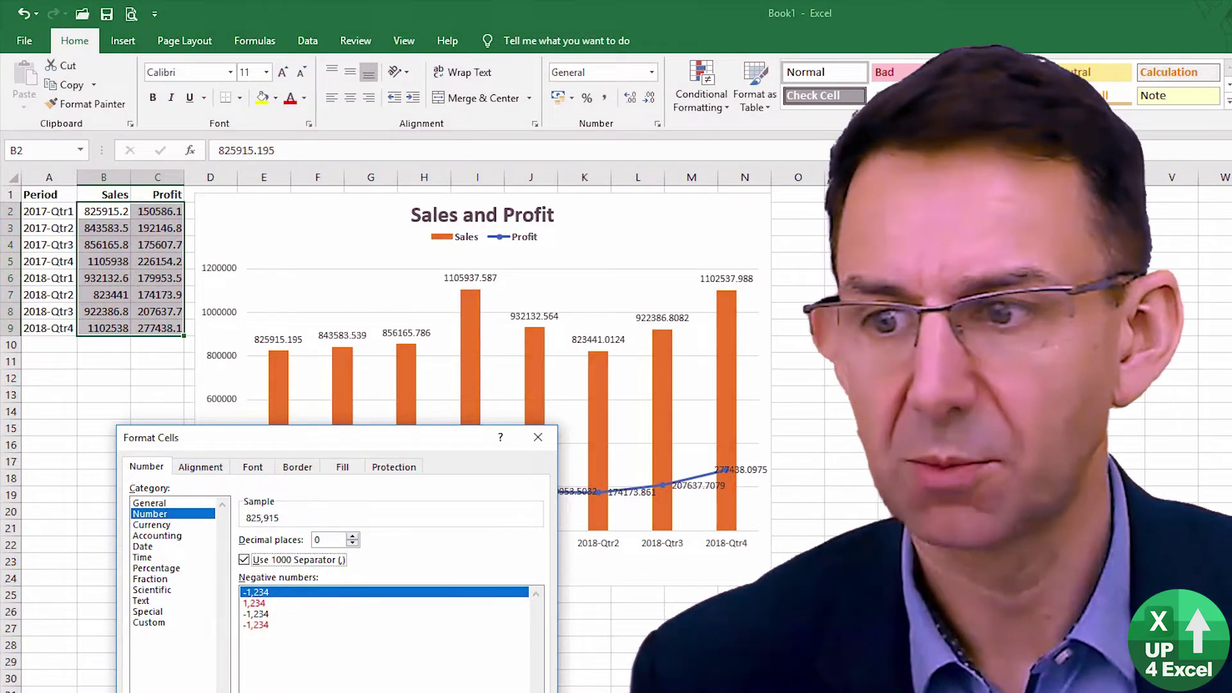
left_click(398, 680)
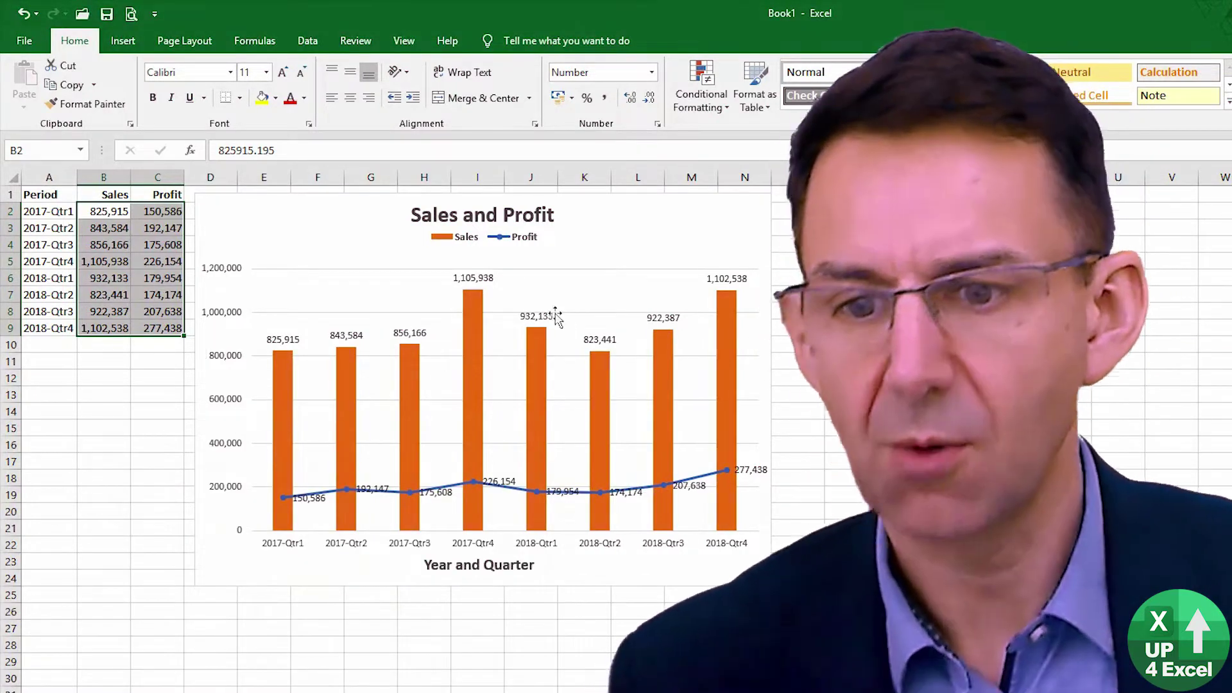
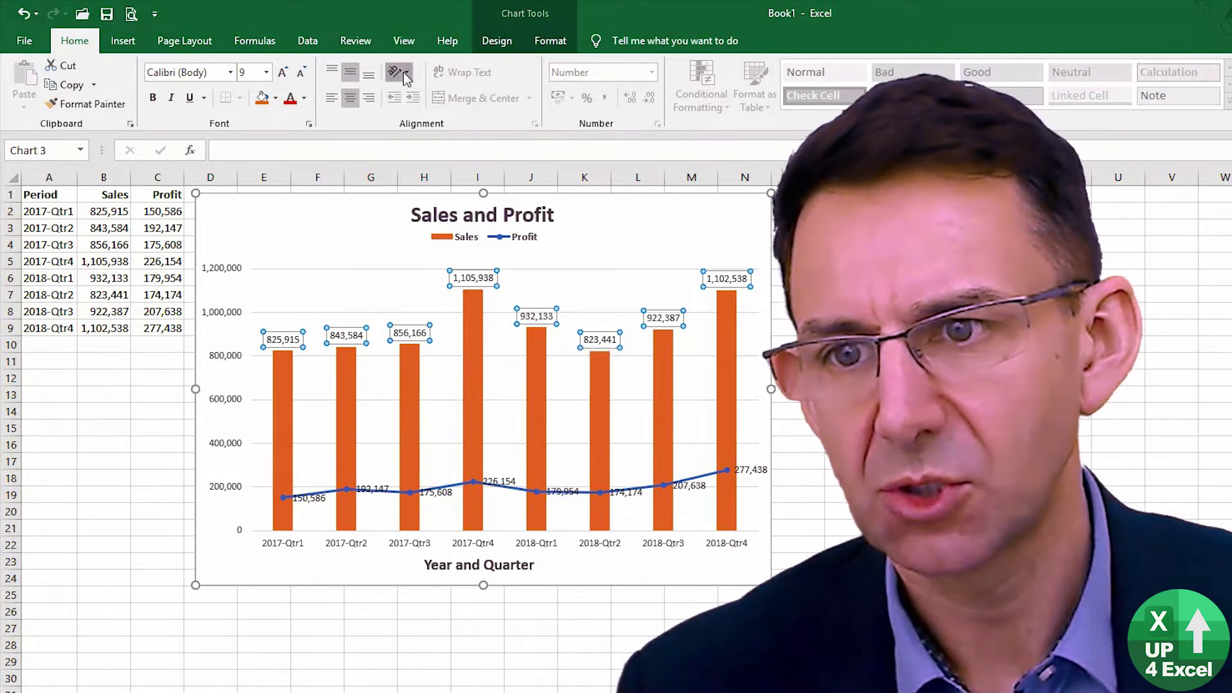
- Rotate the Sales data labels' text up and set their placement to Inside End
left_click(403, 71)
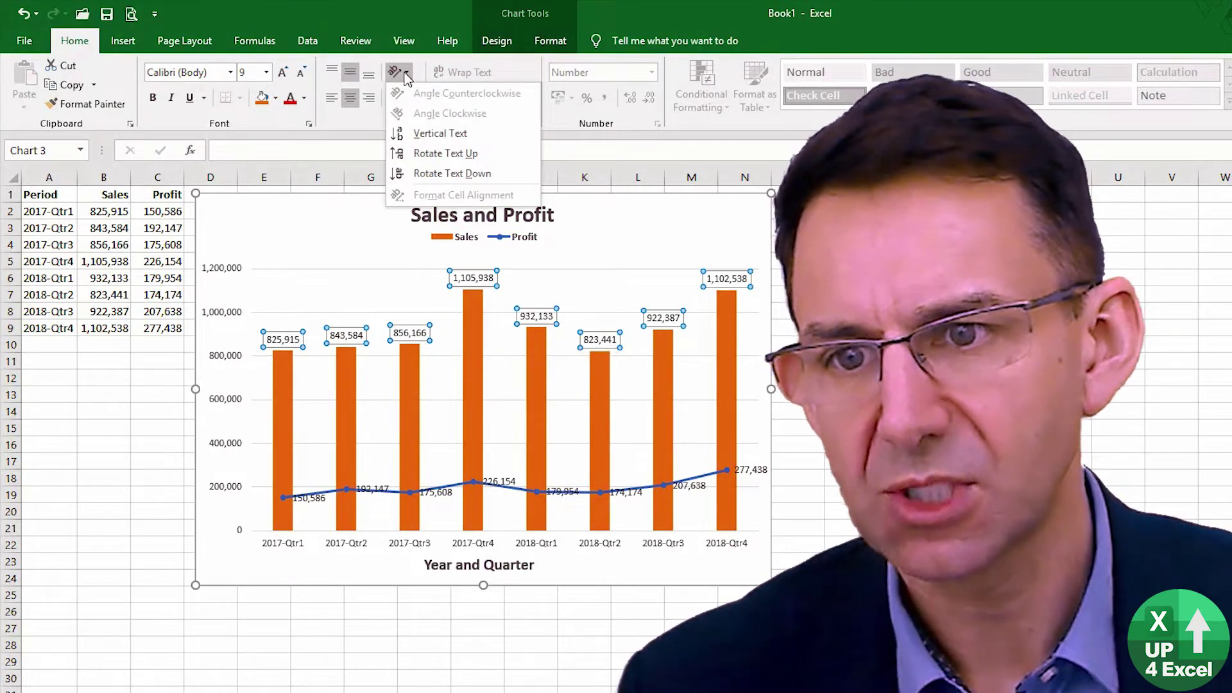
left_click(452, 154)
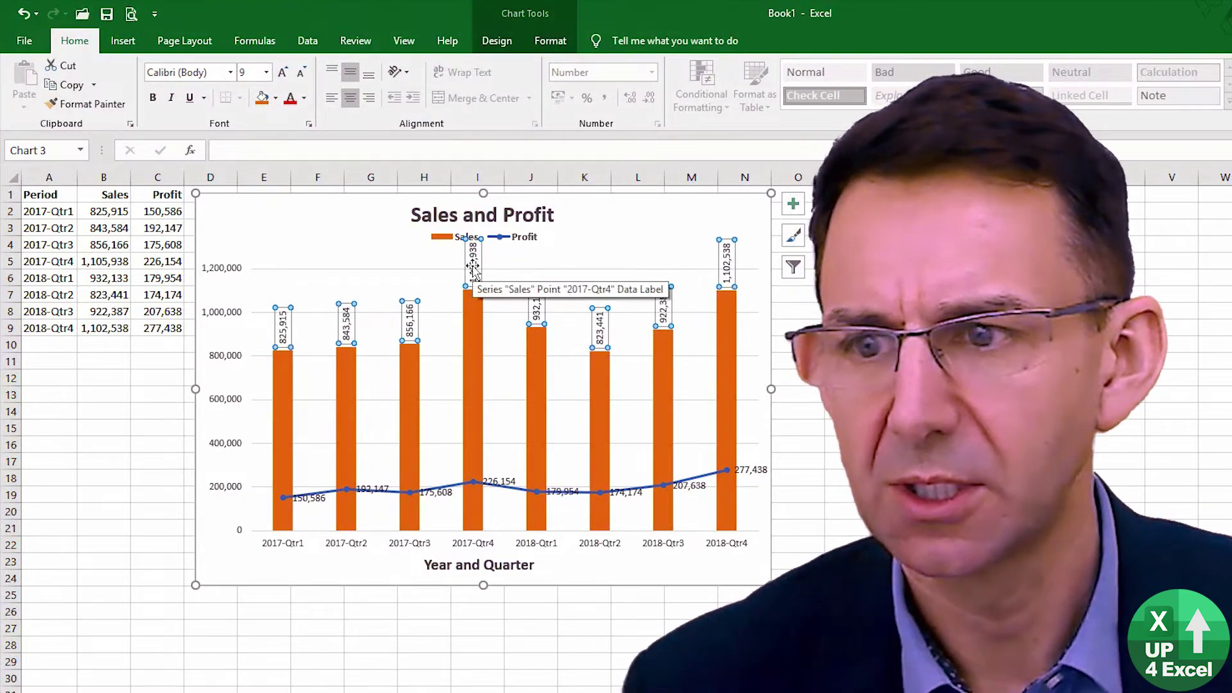
left_click(497, 41)
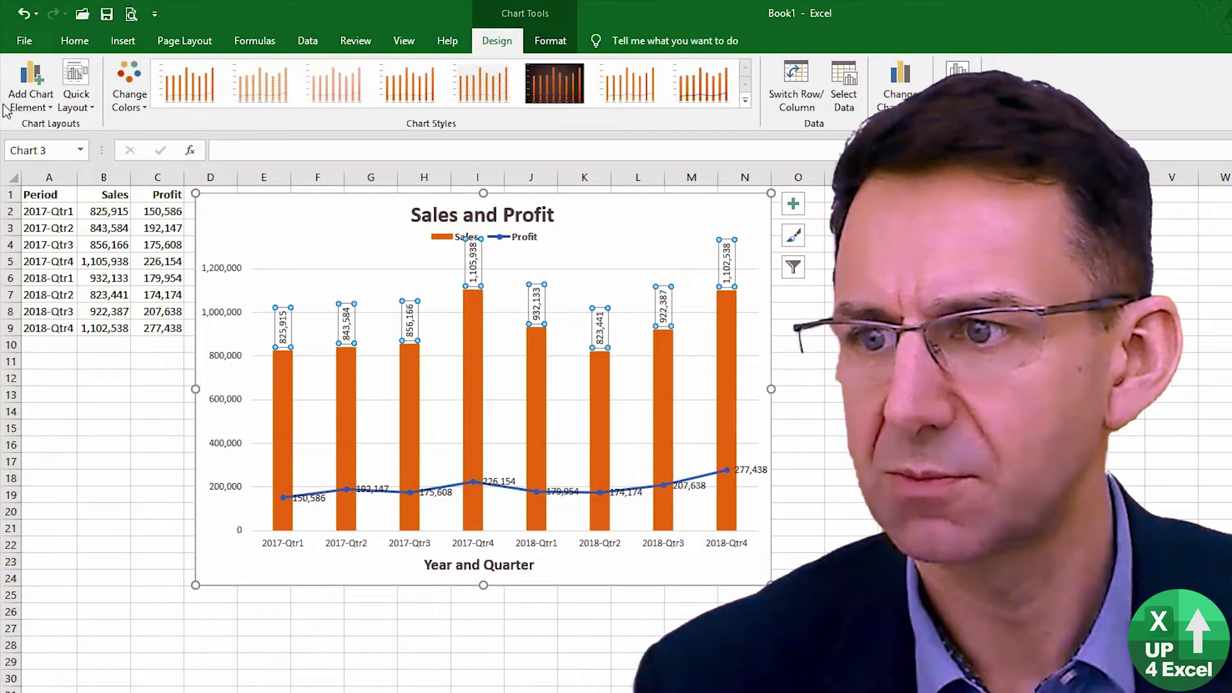
left_click(34, 104)
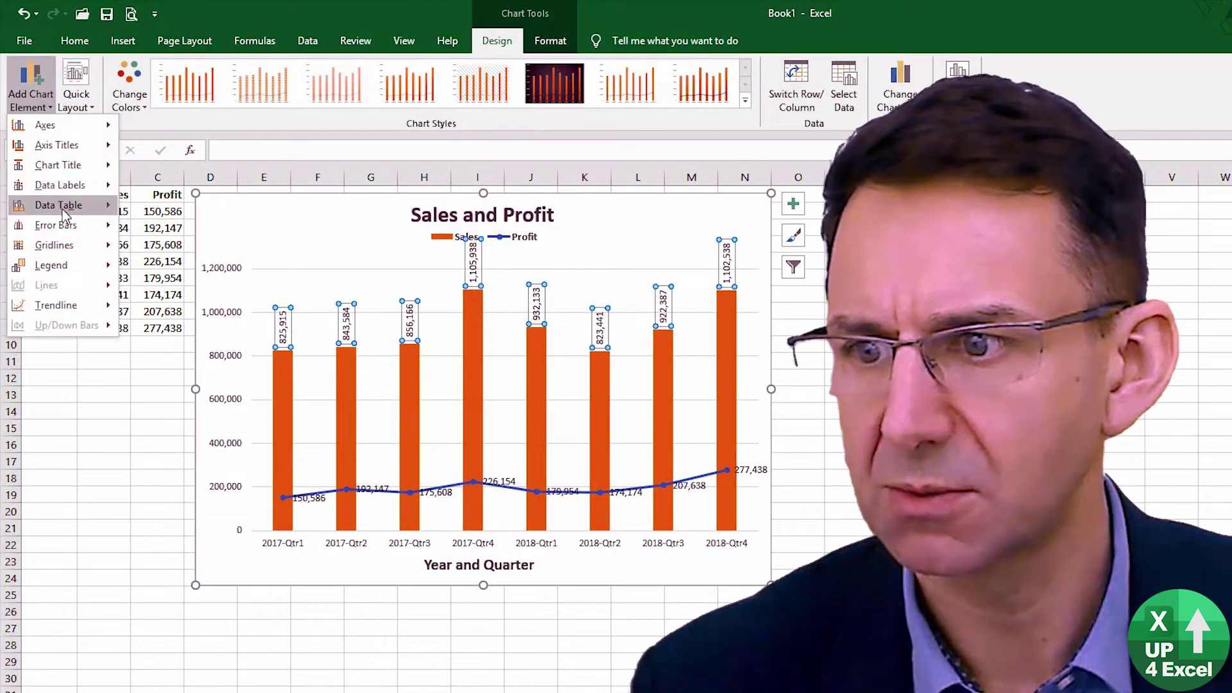
mouse_move(86, 183)
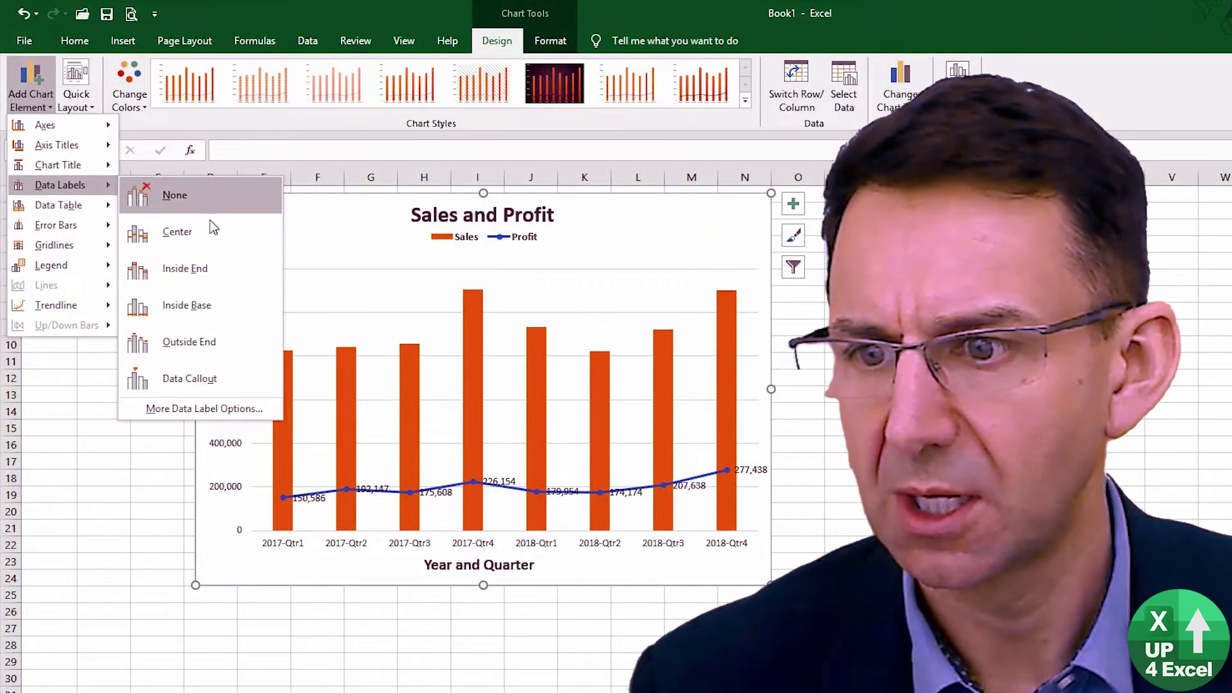
left_click(193, 274)
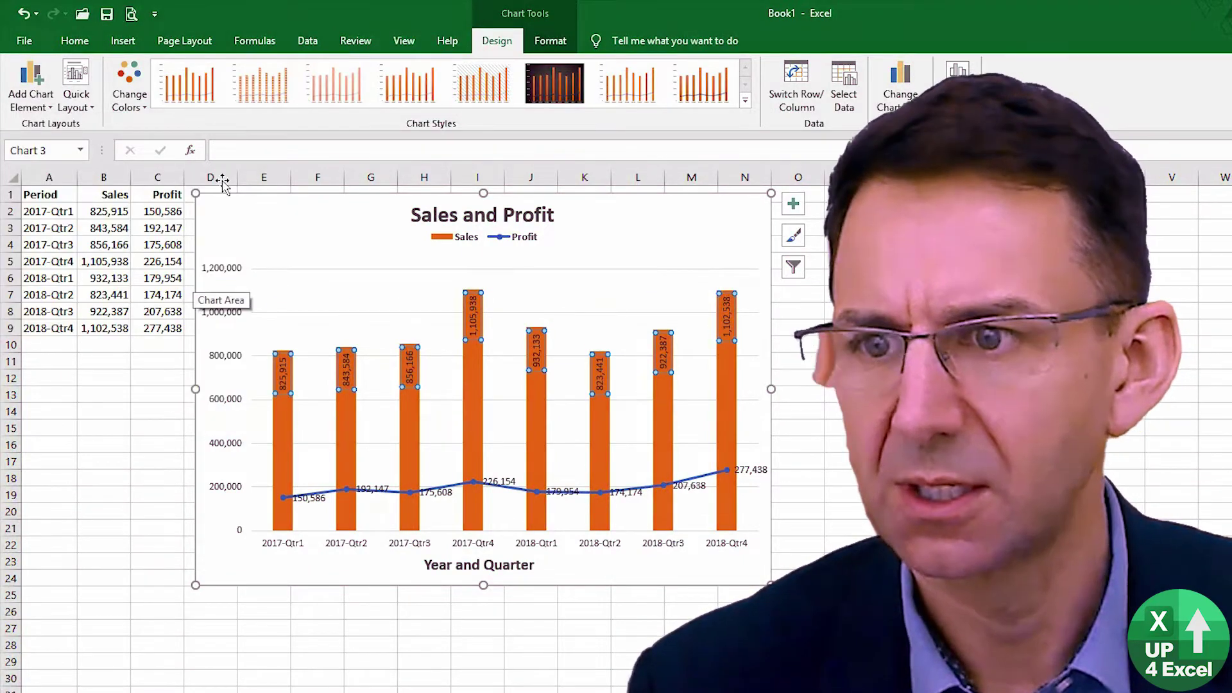
- Make the Sales data labels bold with a white font color
left_click(73, 46)
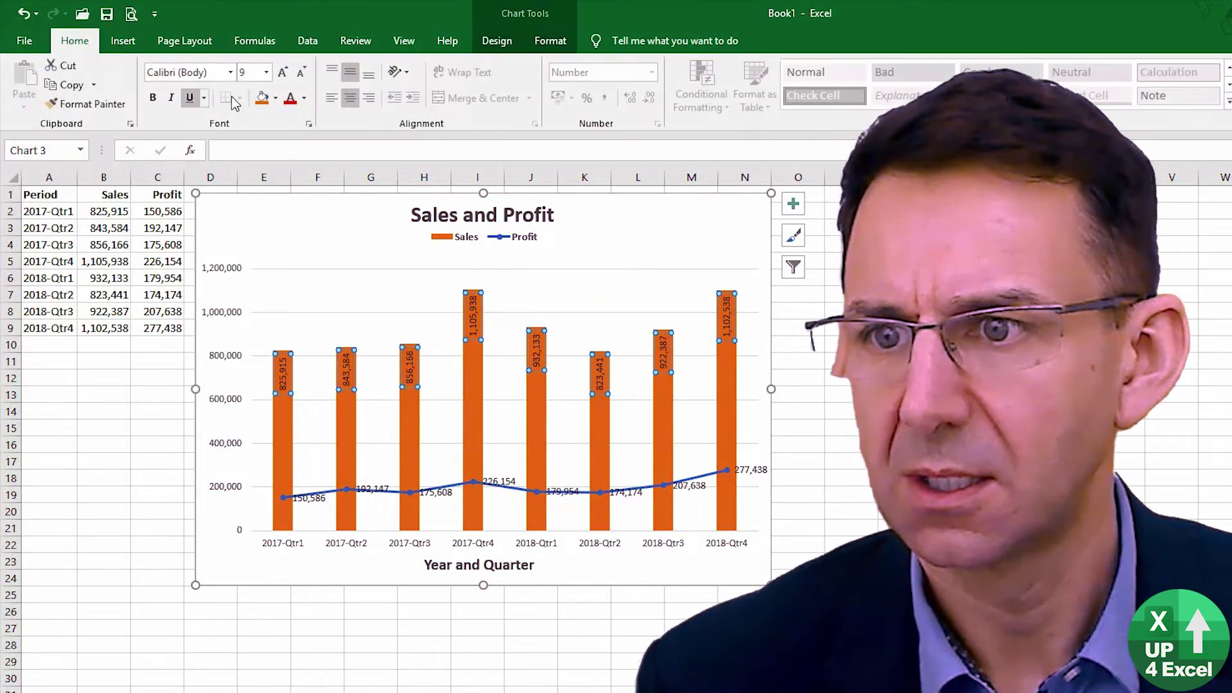
left_click(154, 100)
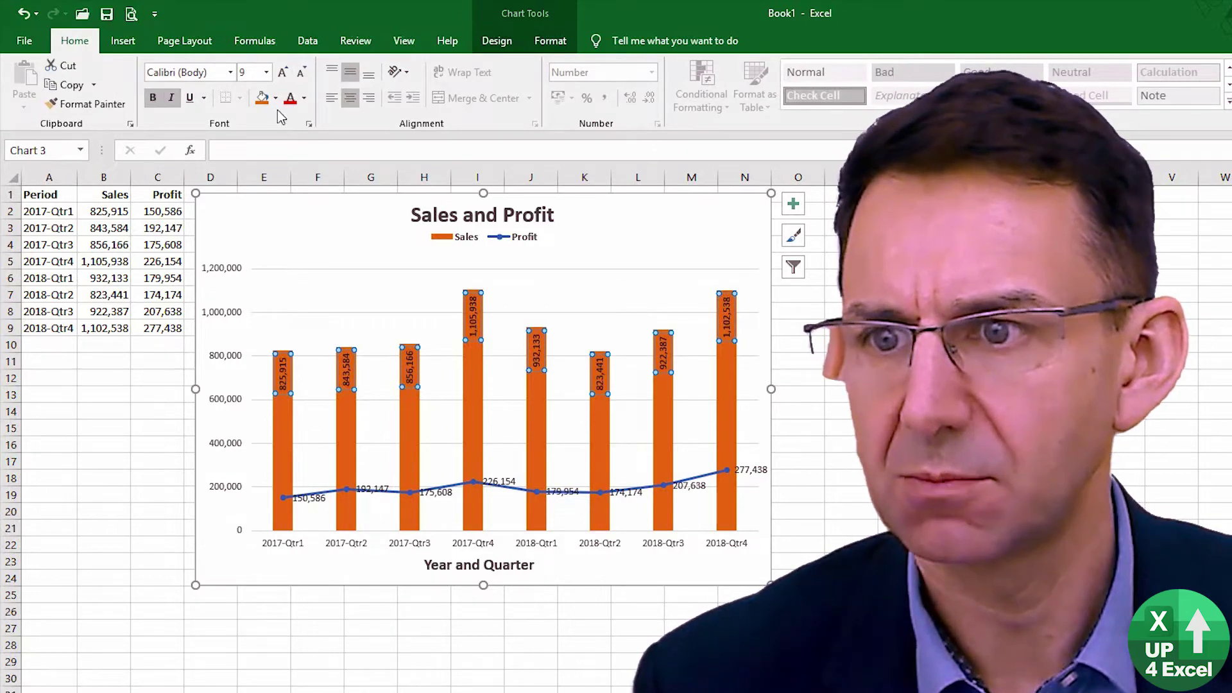
left_click(305, 99)
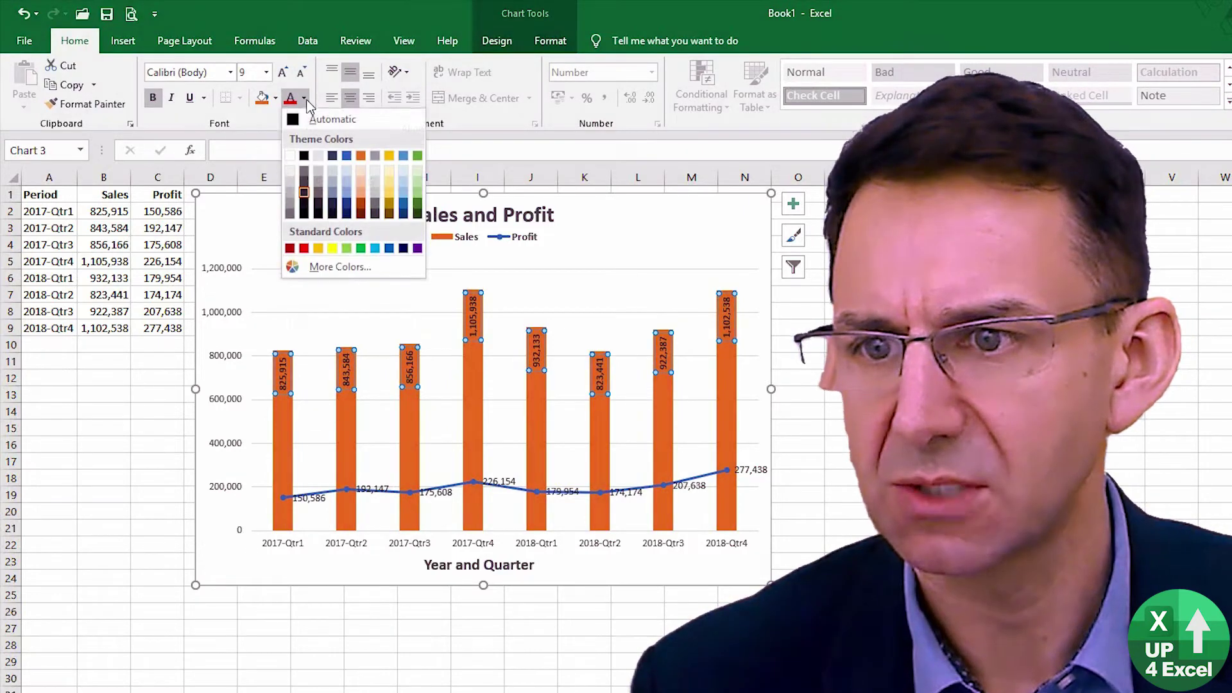
left_click(290, 157)
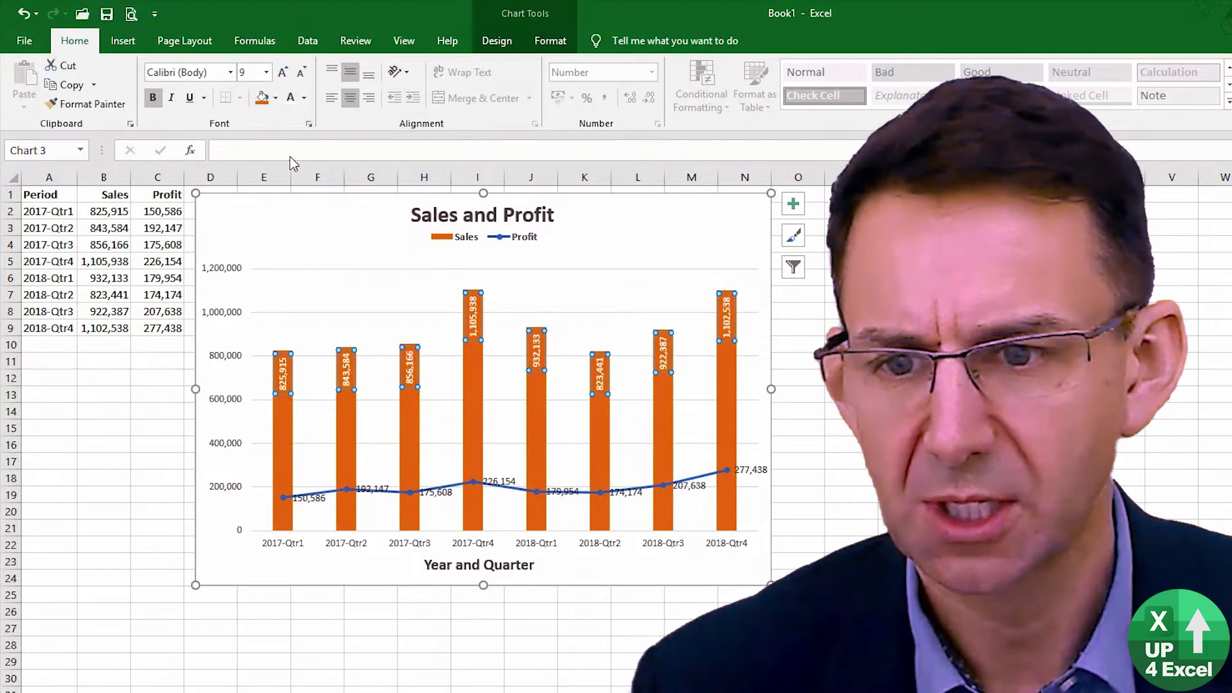
left_click(344, 246)
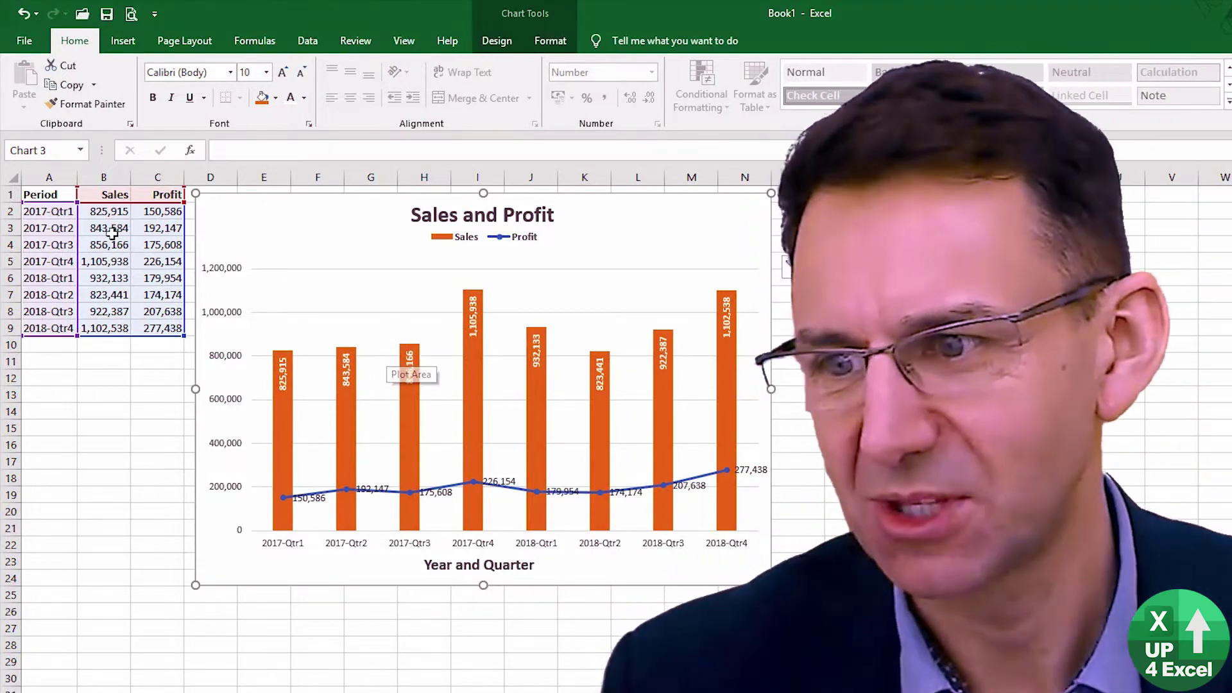
- Delete the data labels of the Profit line
left_click(111, 211)
left_click(366, 488)
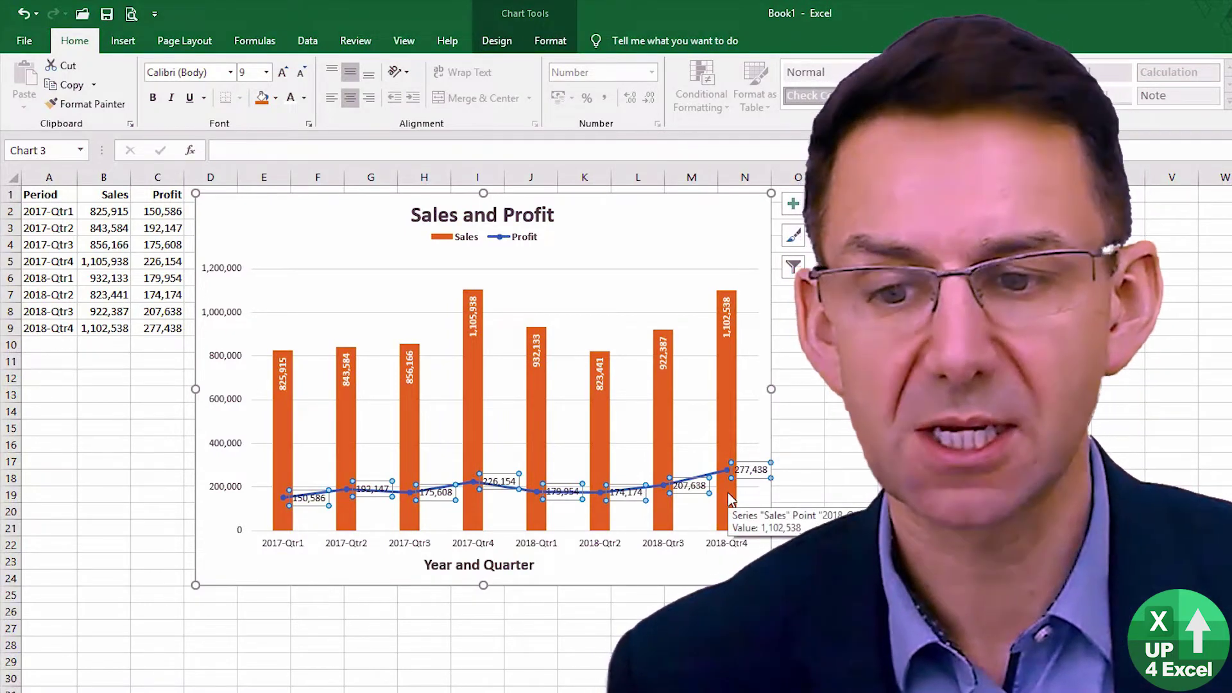
key("Delete")
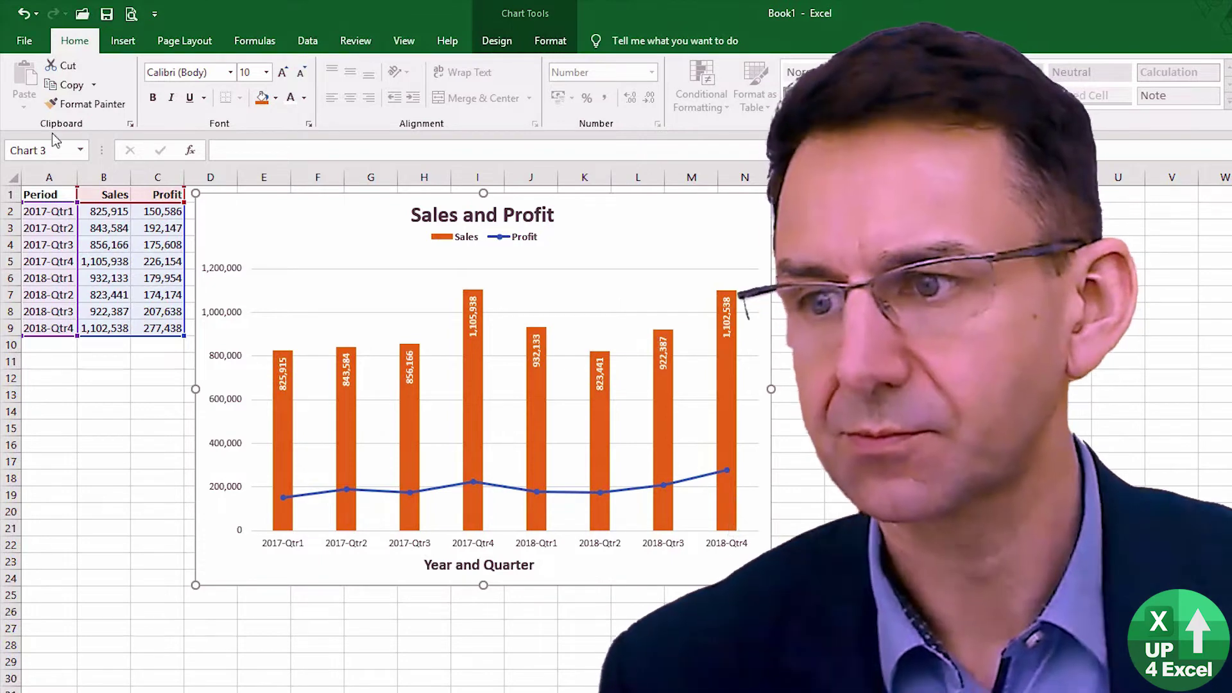
- Make the vertical axis labels of the chart bold
left_click(507, 42)
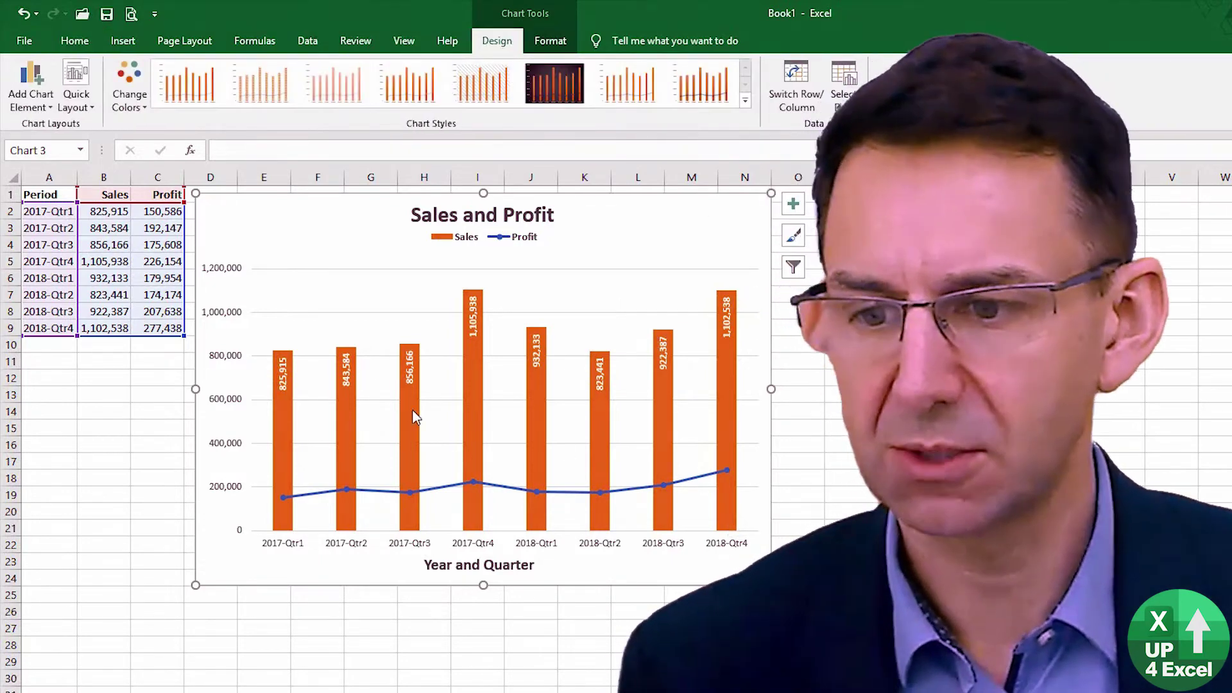
left_click(228, 405)
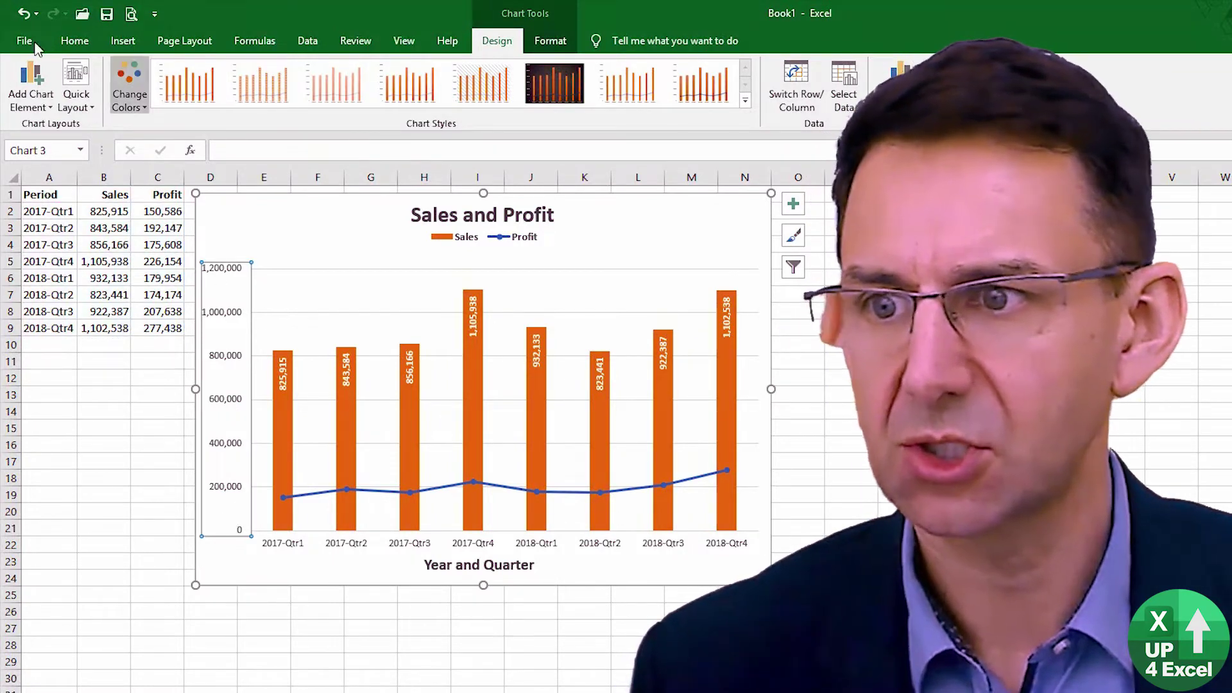
left_click(74, 41)
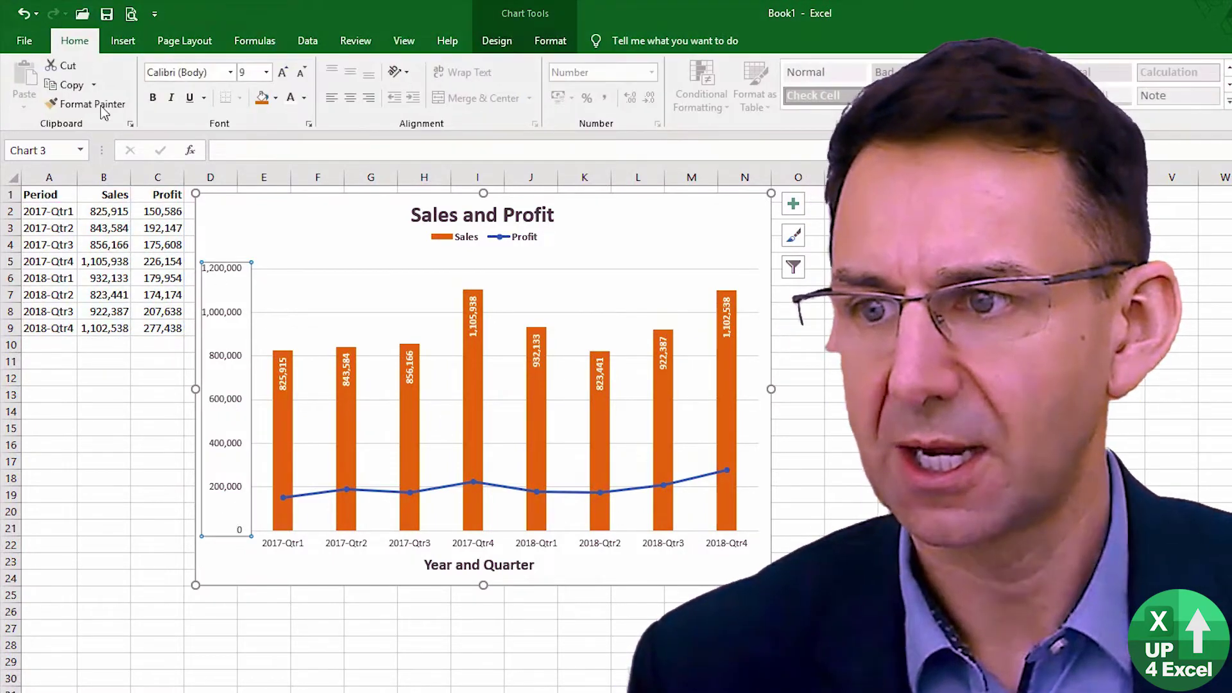
left_click(154, 98)
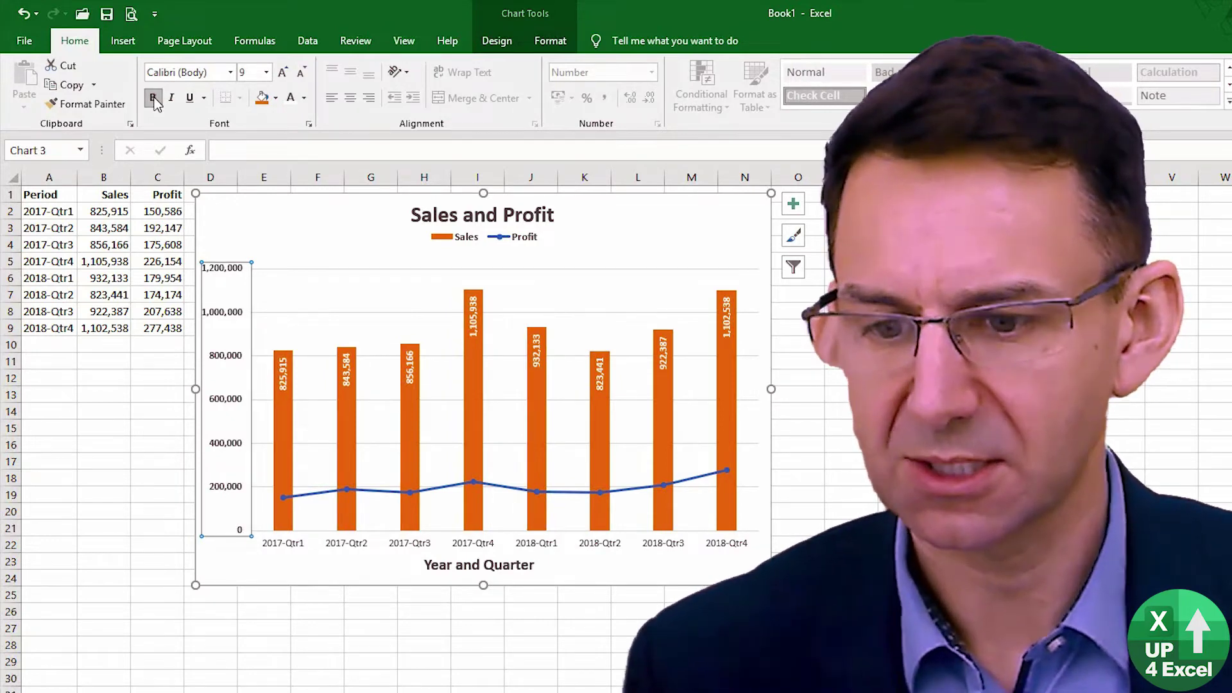
left_click(379, 545)
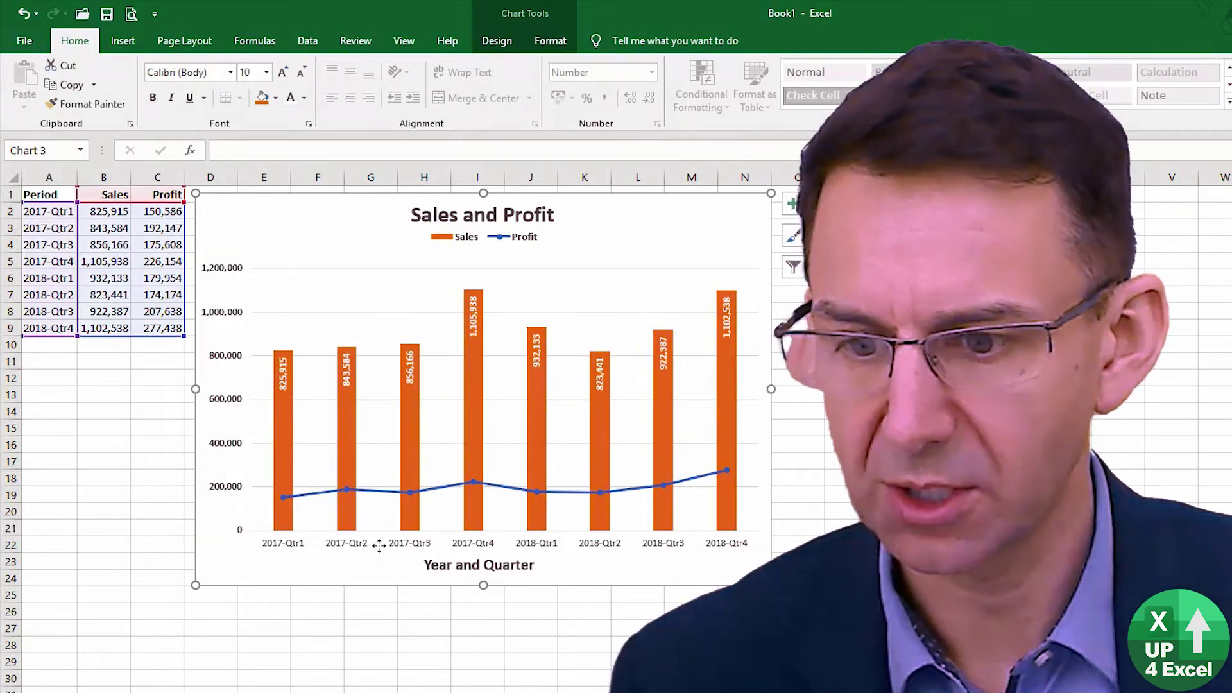
- Make the horizontal axis labels of the chart bold
left_click(338, 544)
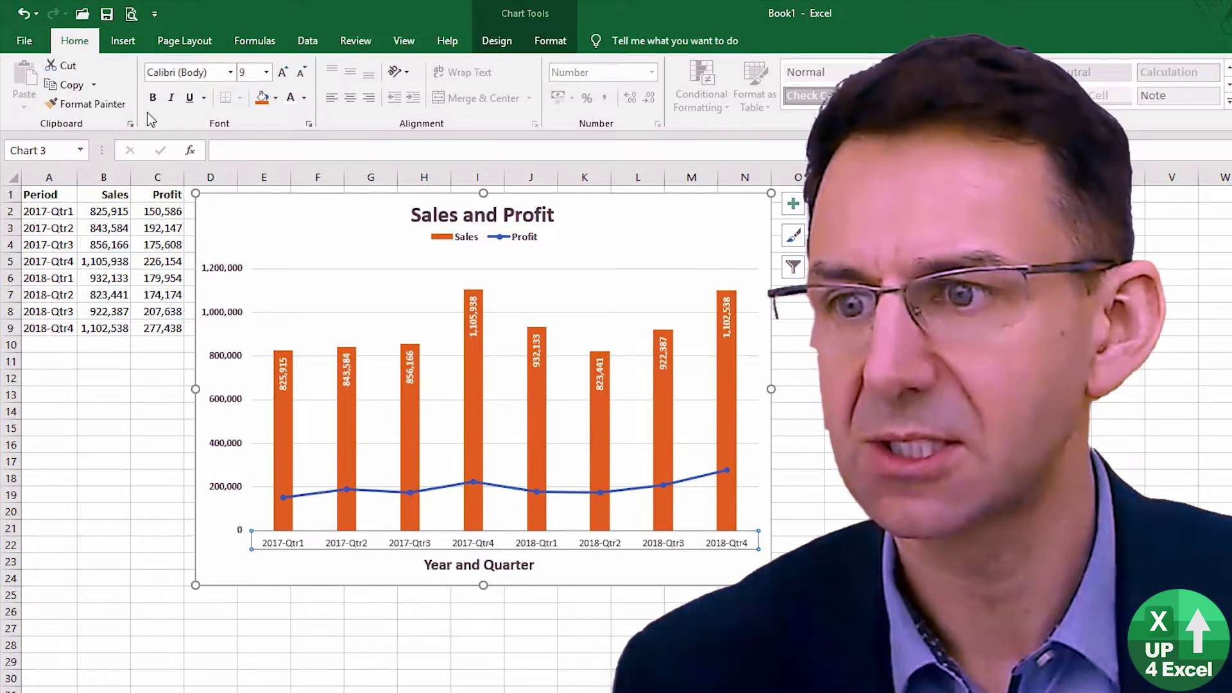
left_click(153, 97)
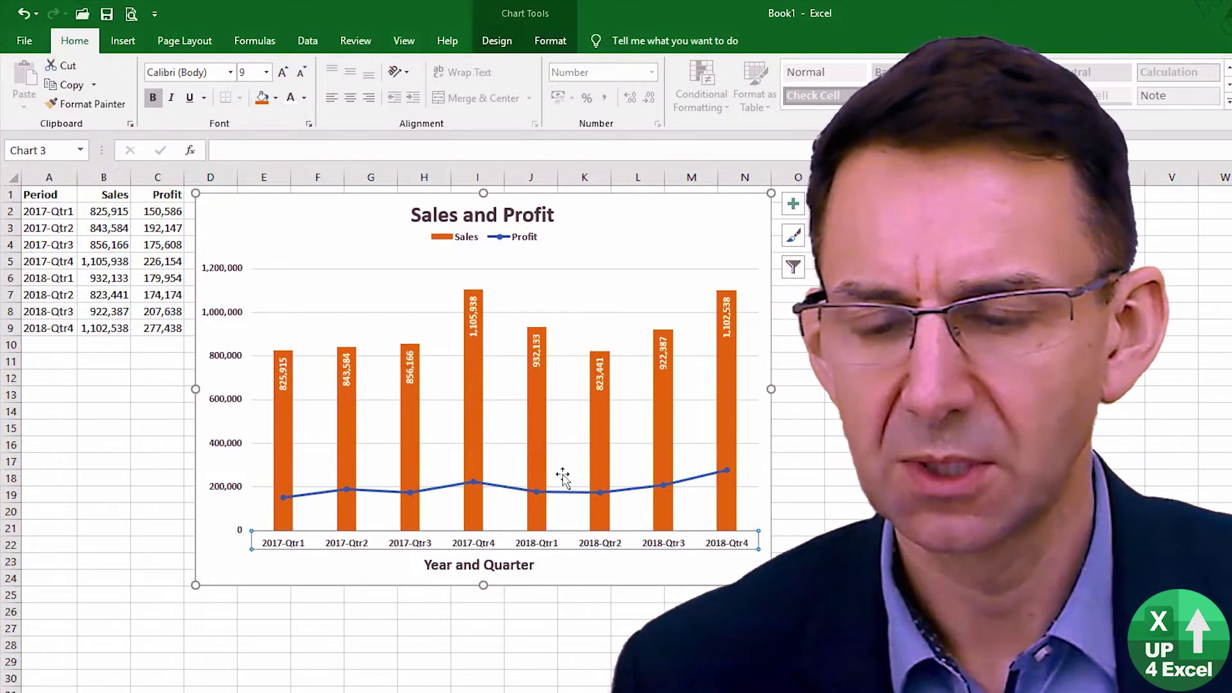
- Try increasing the font size of the Sales data labels to 10
left_click(475, 333)
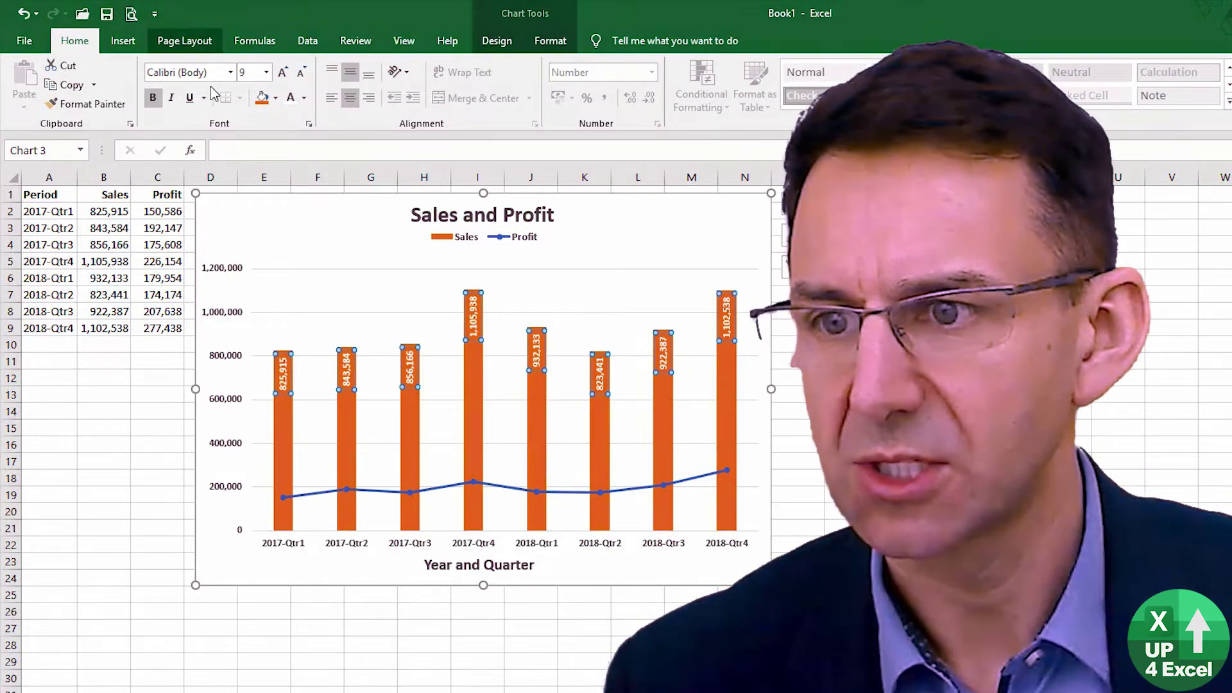
left_click(154, 98)
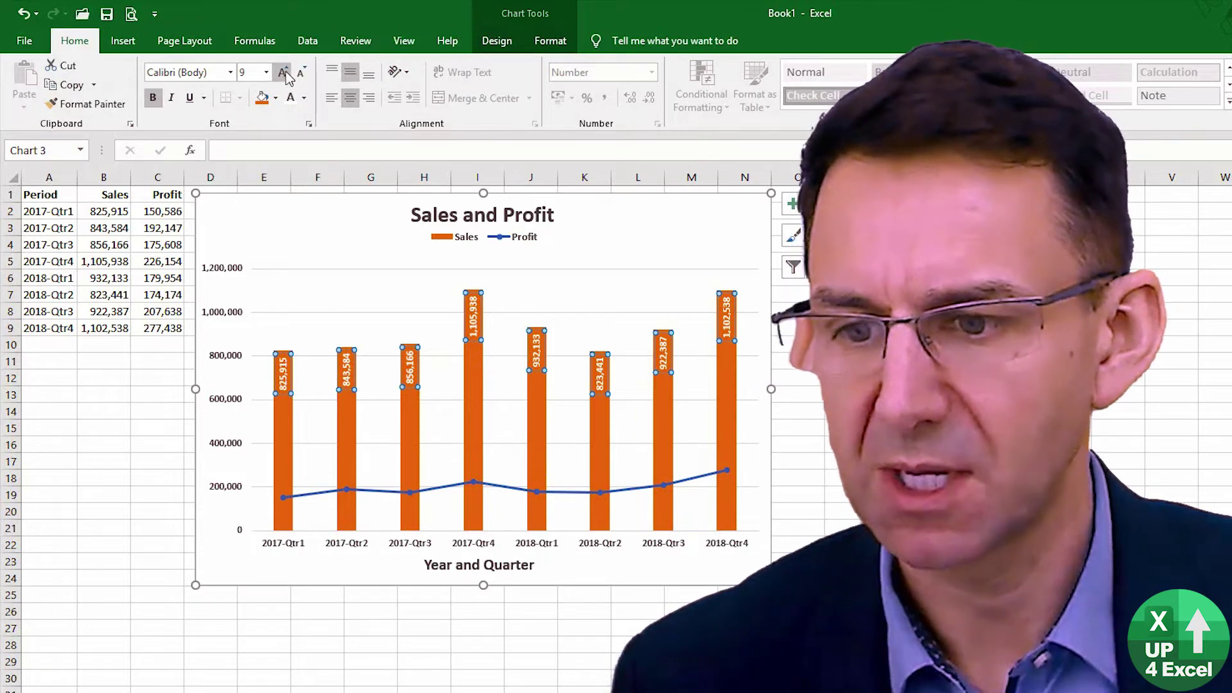
left_click(284, 73)
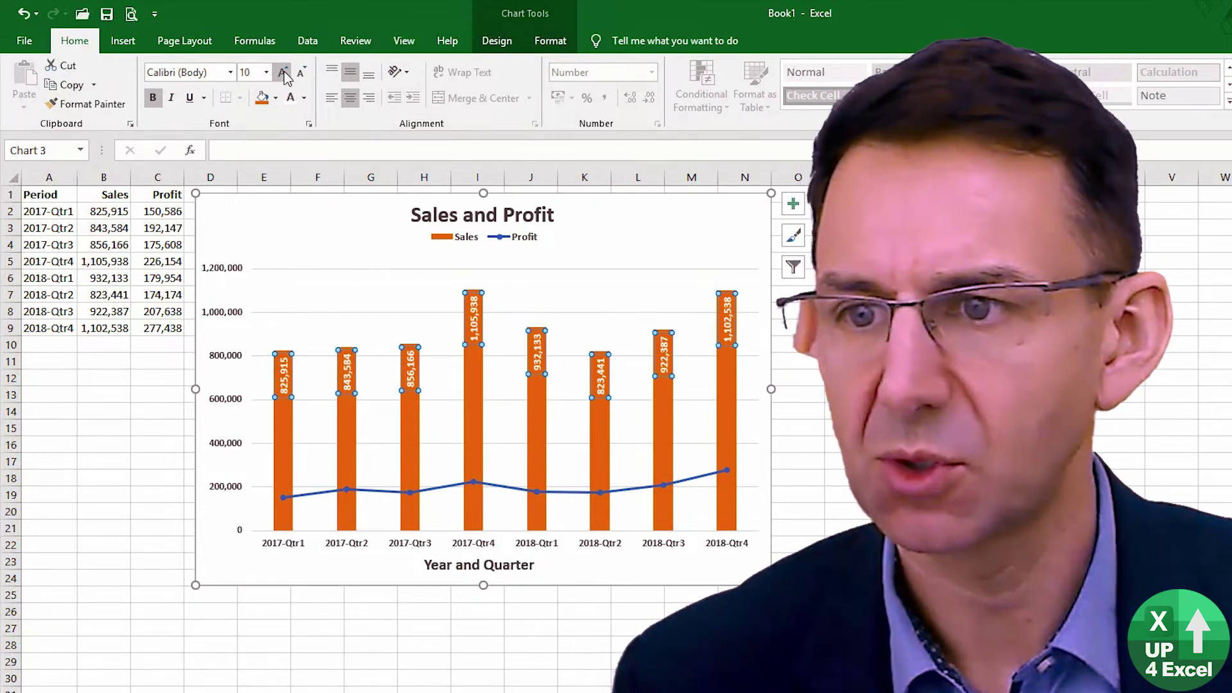
- Remove the primary vertical axis from the chart
left_click(350, 209)
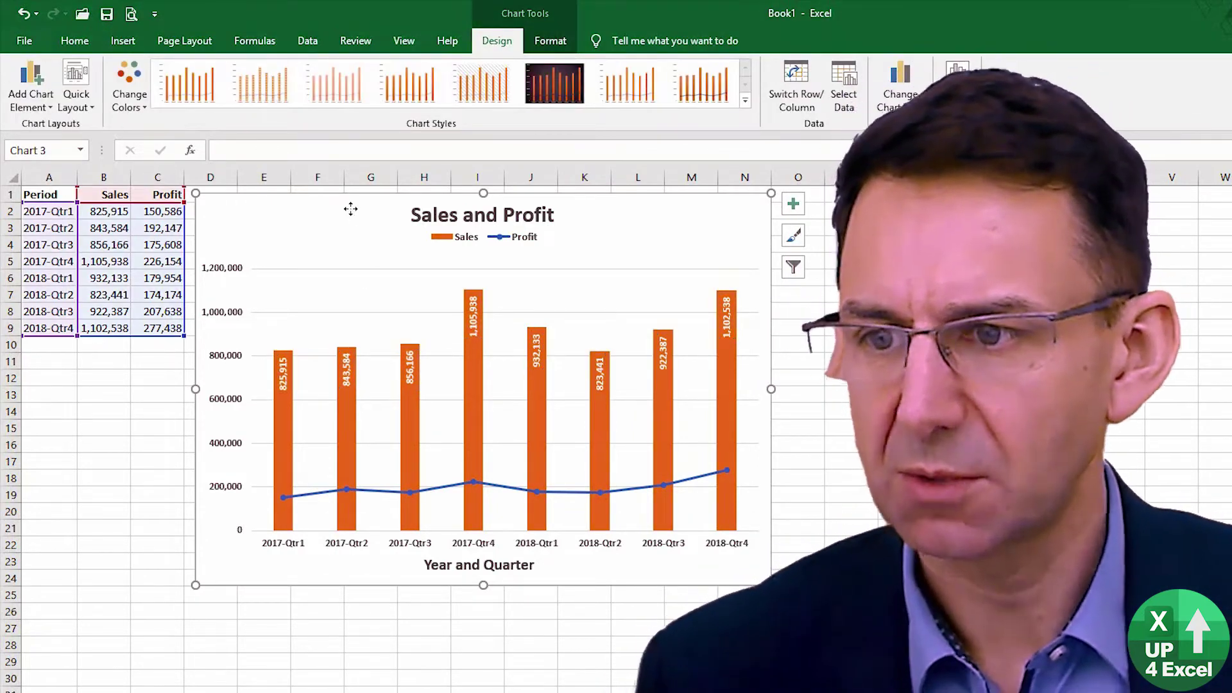
left_click(29, 107)
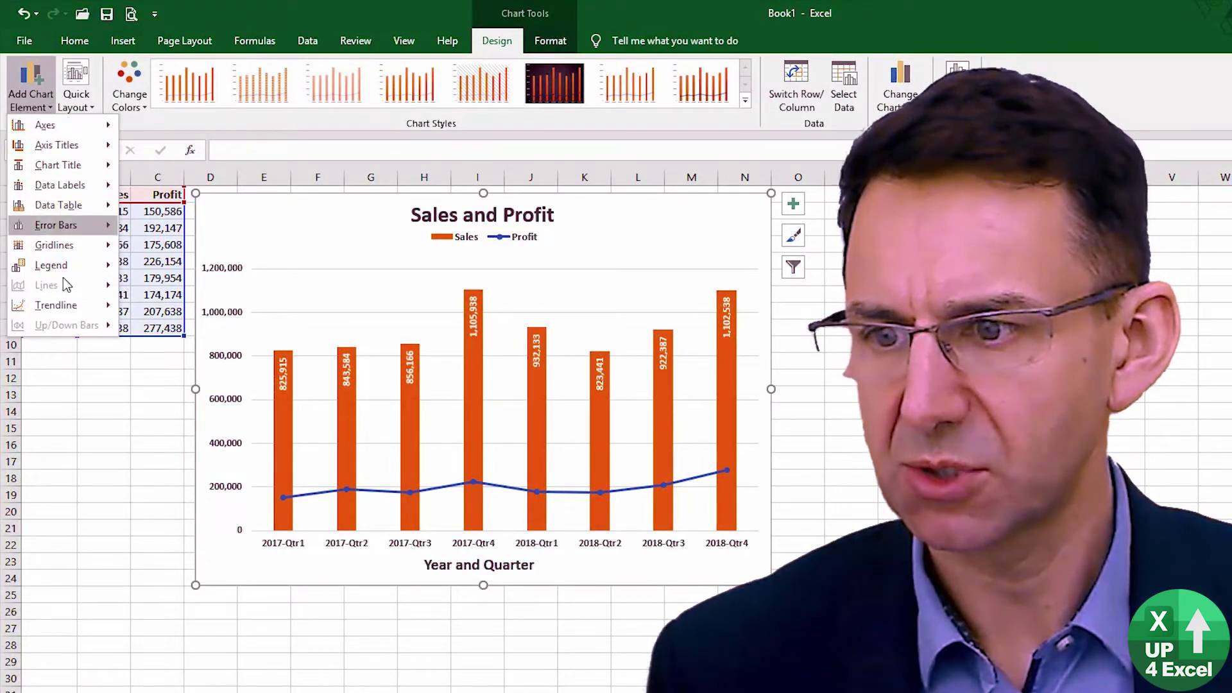
mouse_move(70, 271)
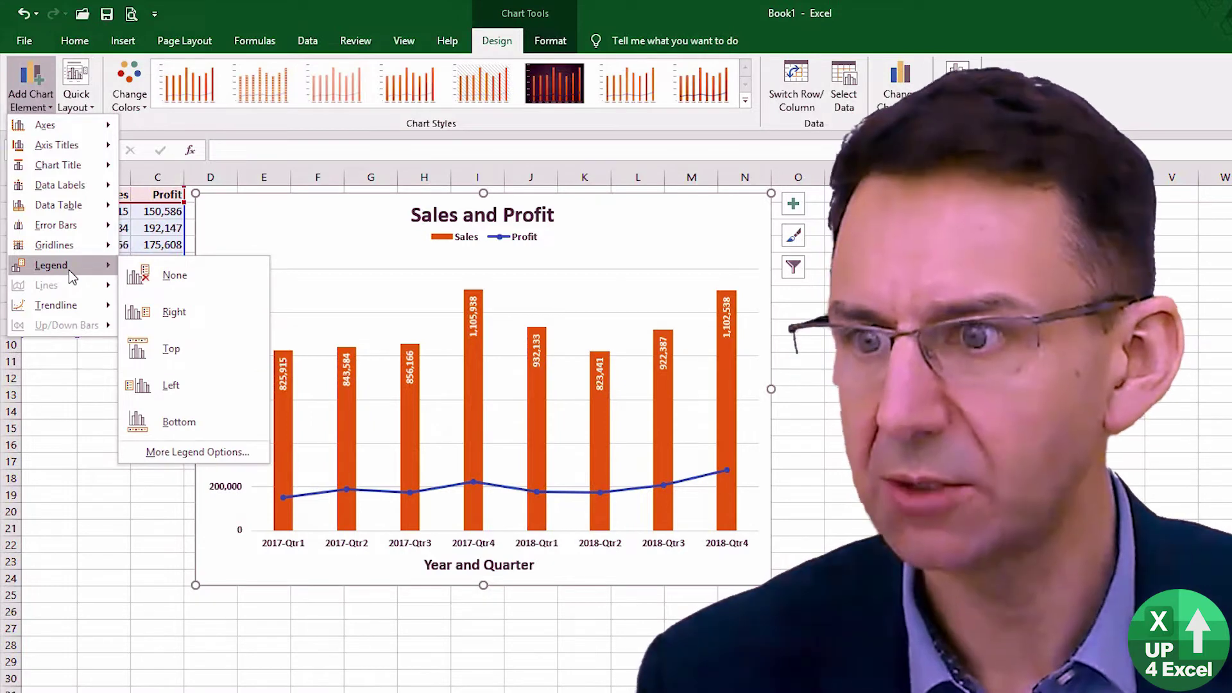
mouse_move(91, 131)
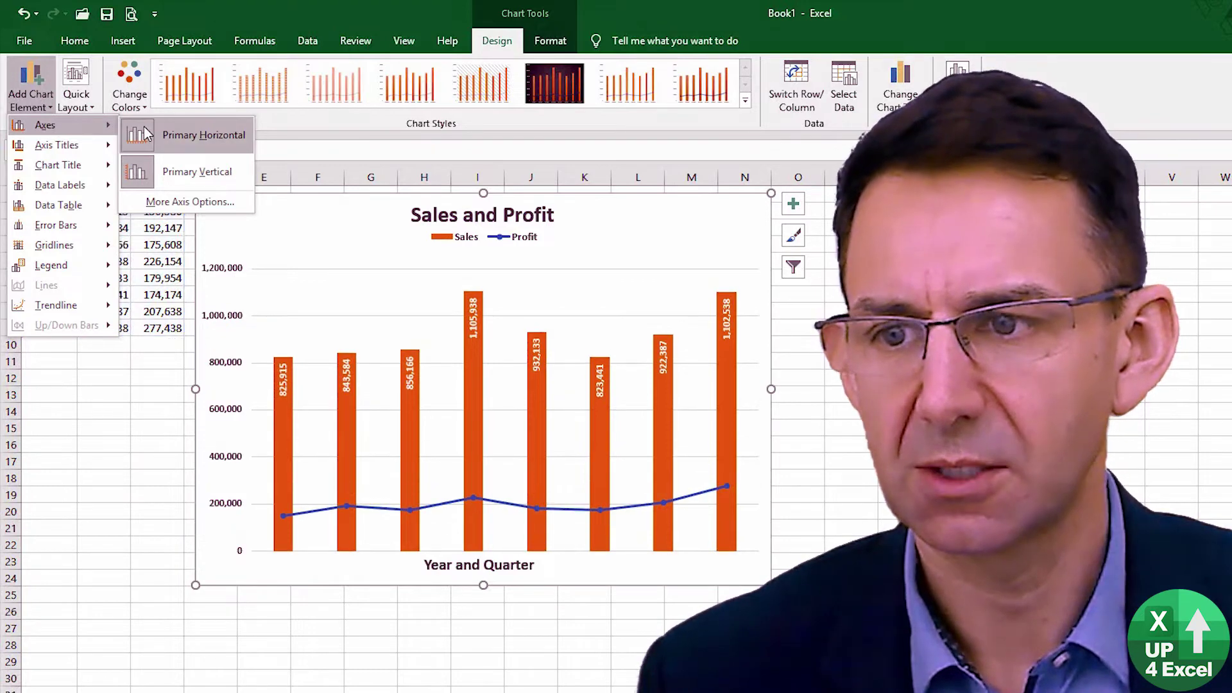
left_click(178, 172)
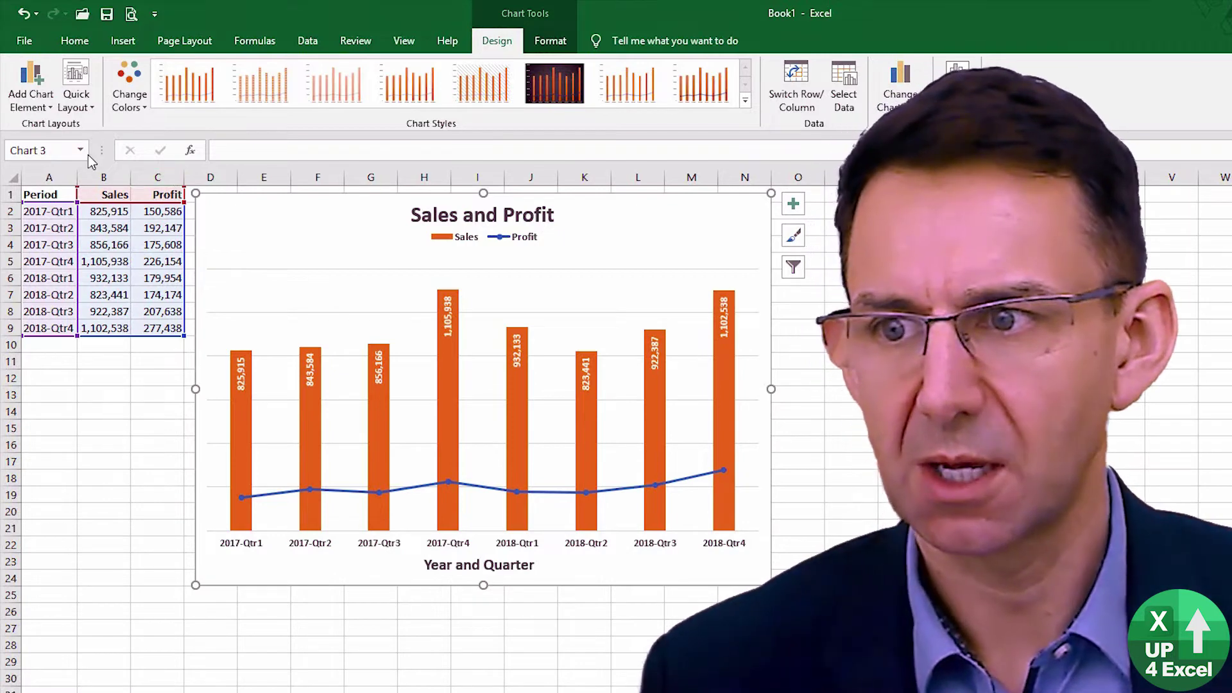
- Remove the primary major horizontal gridlines from the chart
left_click(21, 116)
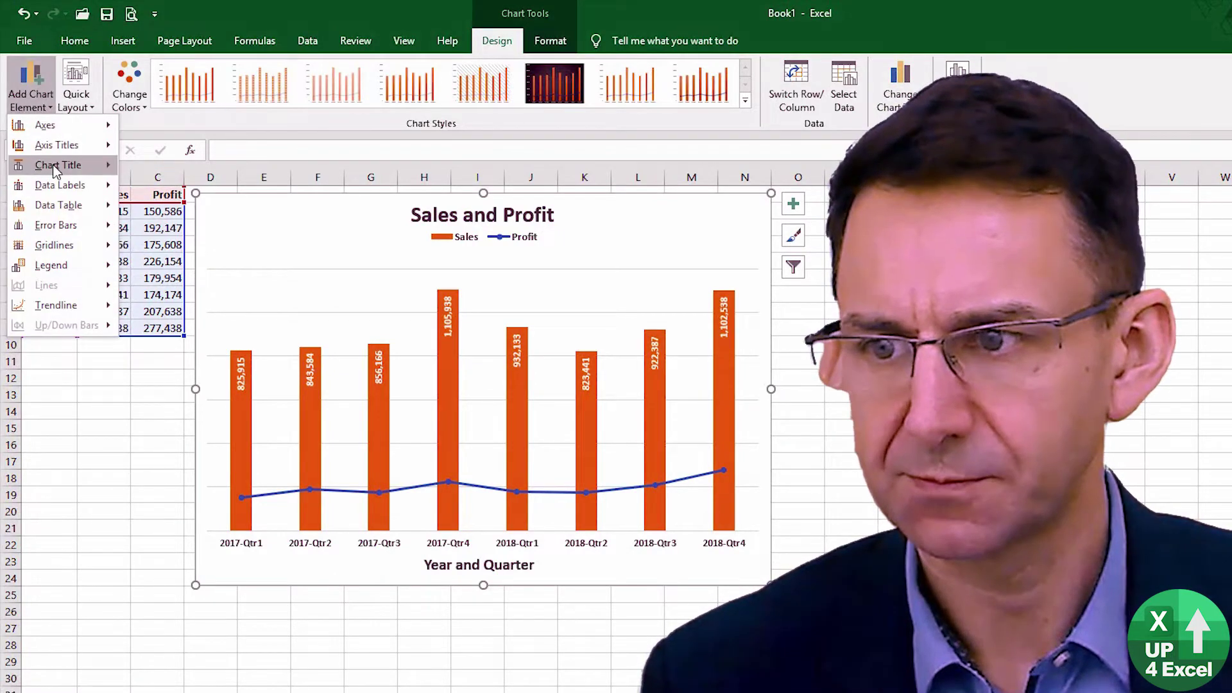
mouse_move(55, 170)
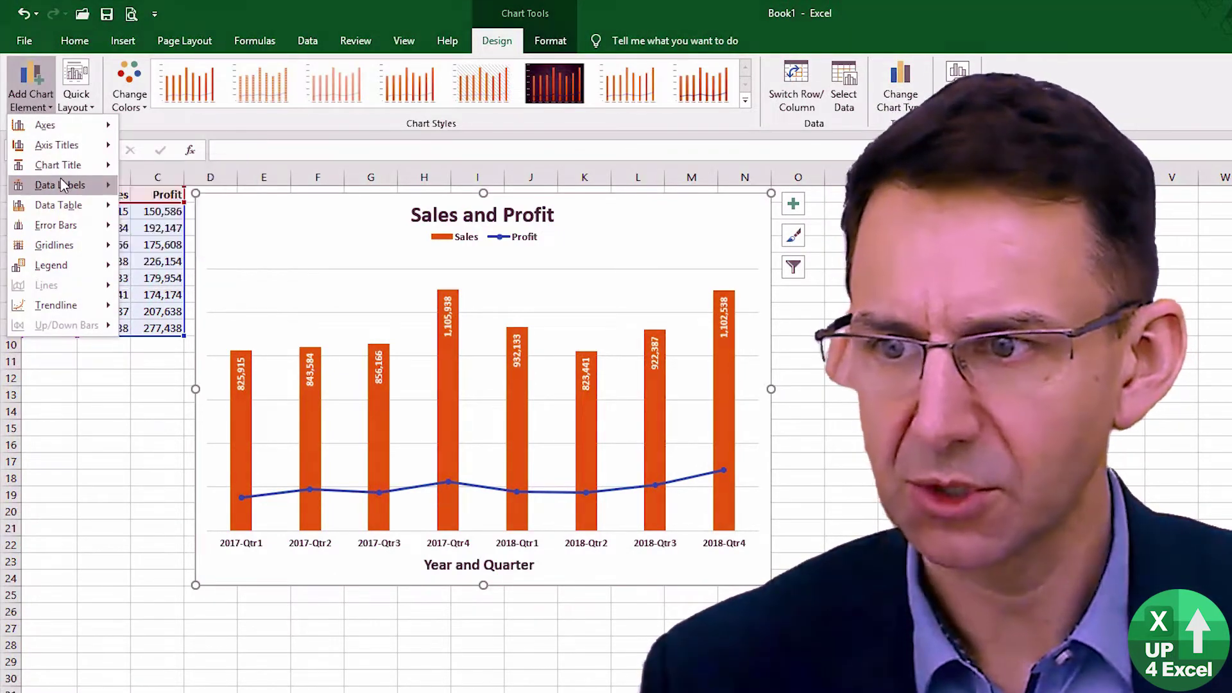
mouse_move(70, 235)
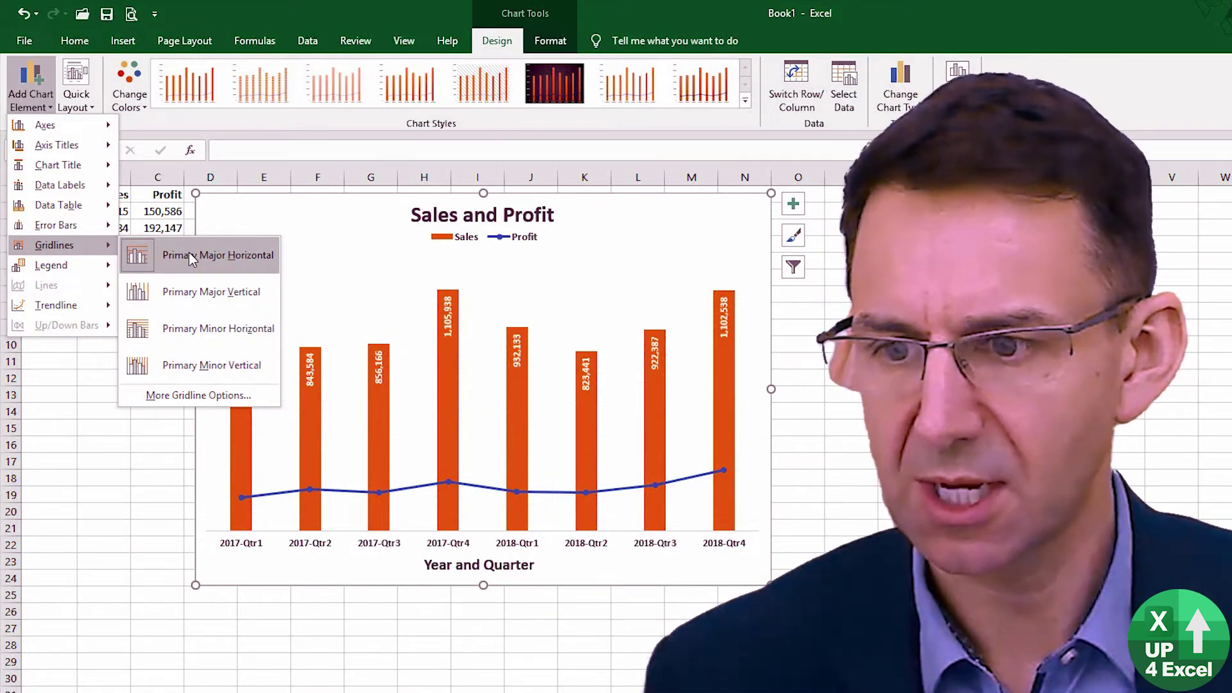
left_click(189, 255)
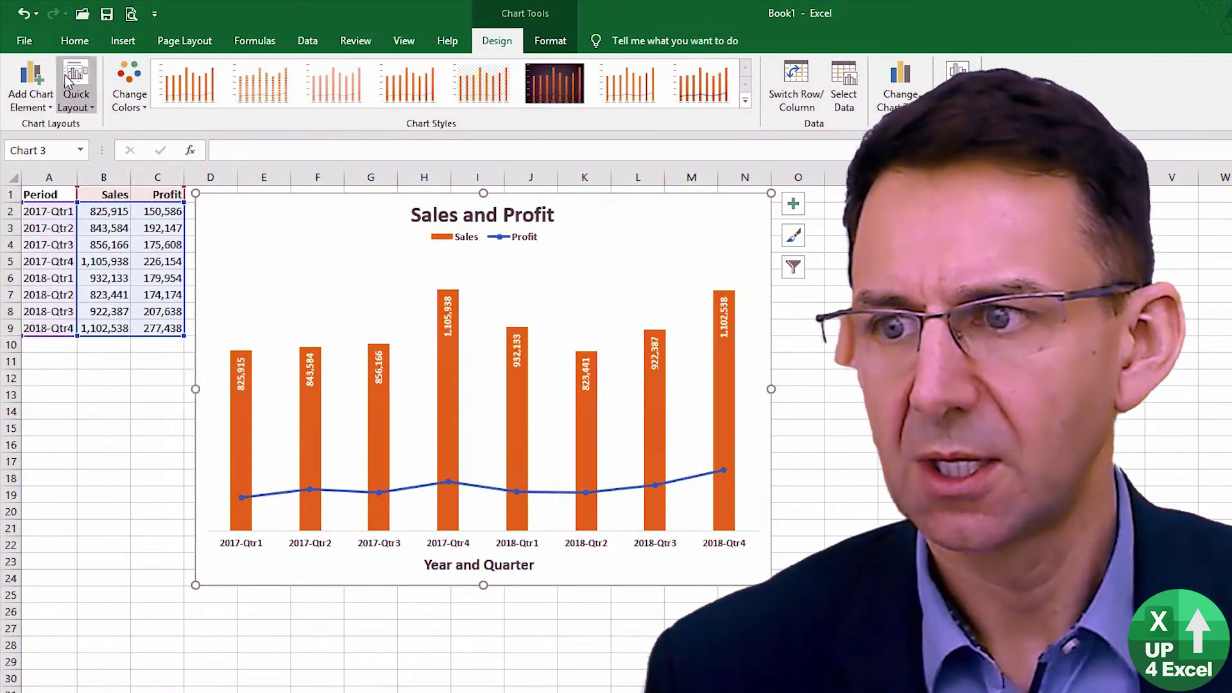
- Add a linear trendline to the Sales series
left_click(31, 108)
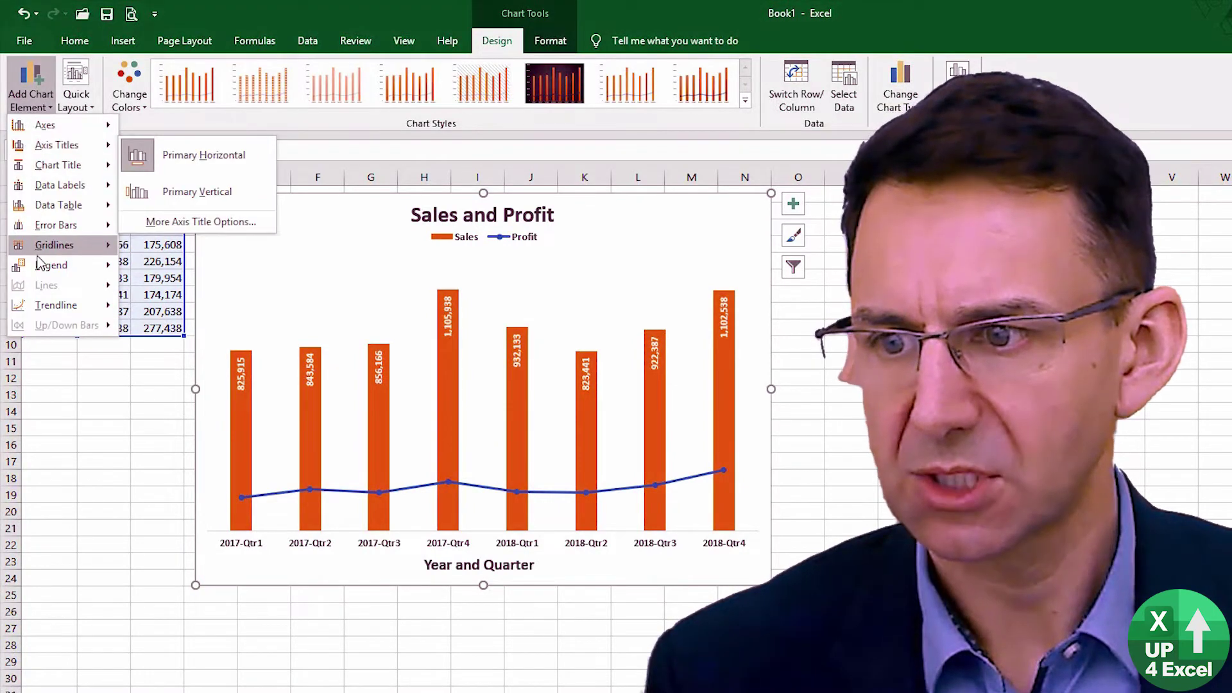
mouse_move(41, 273)
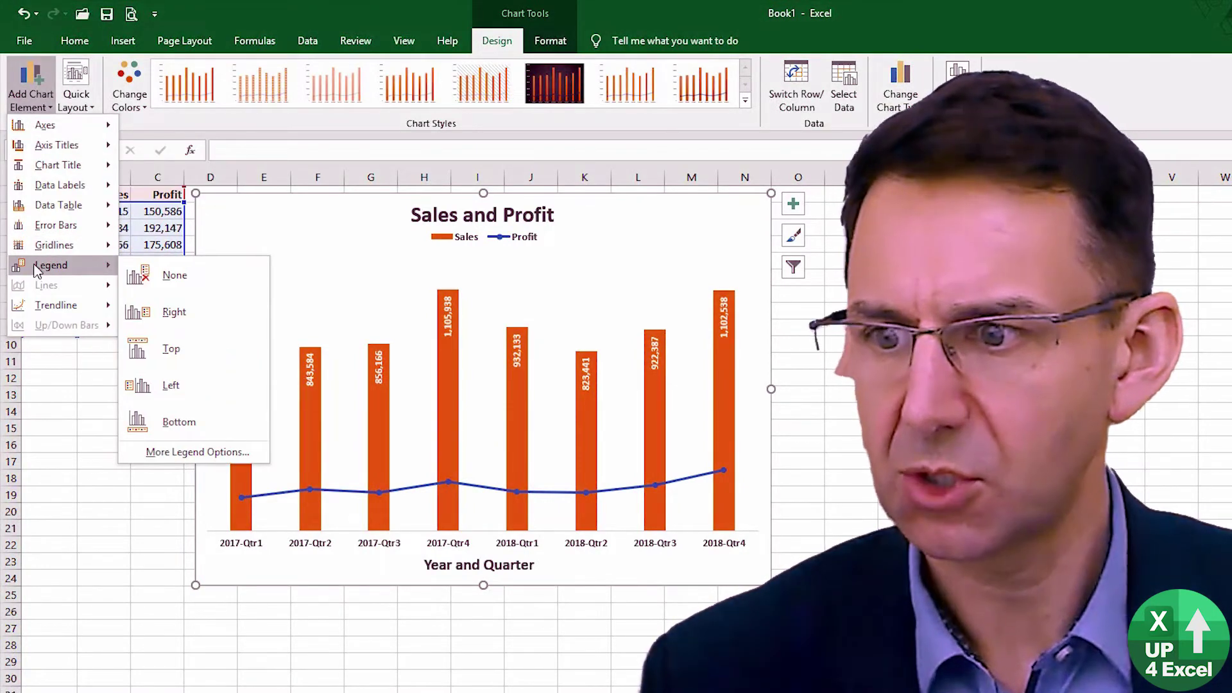
mouse_move(87, 317)
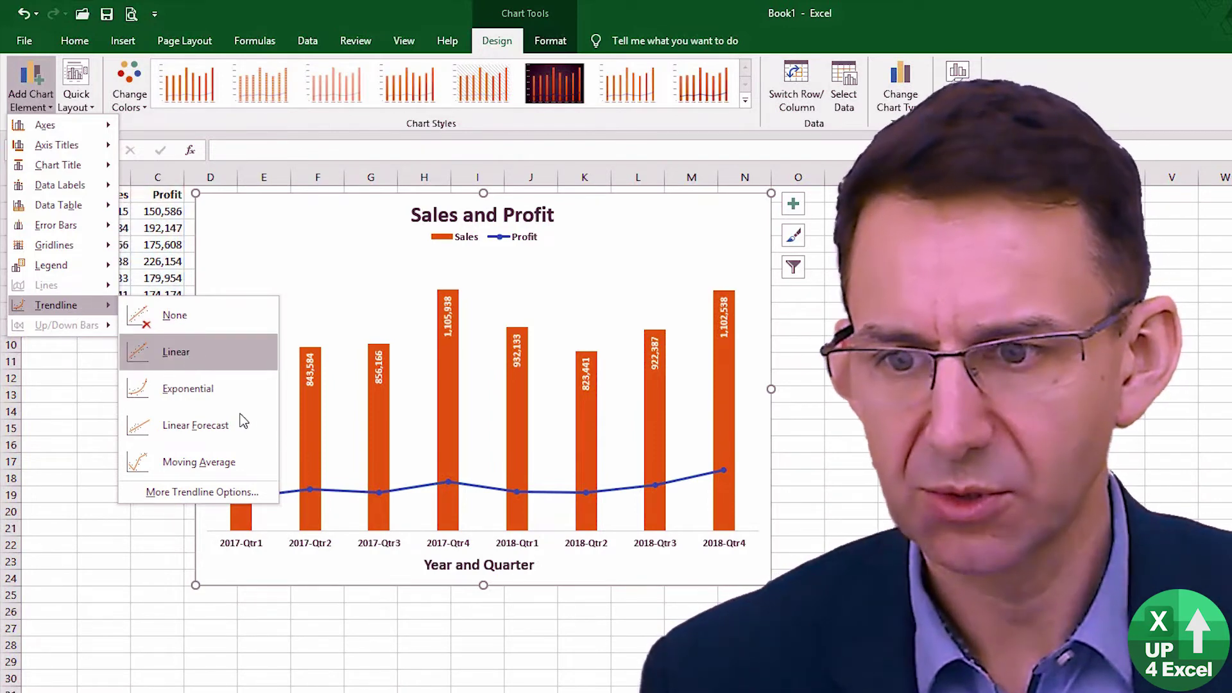
left_click(312, 449)
left_click(312, 441)
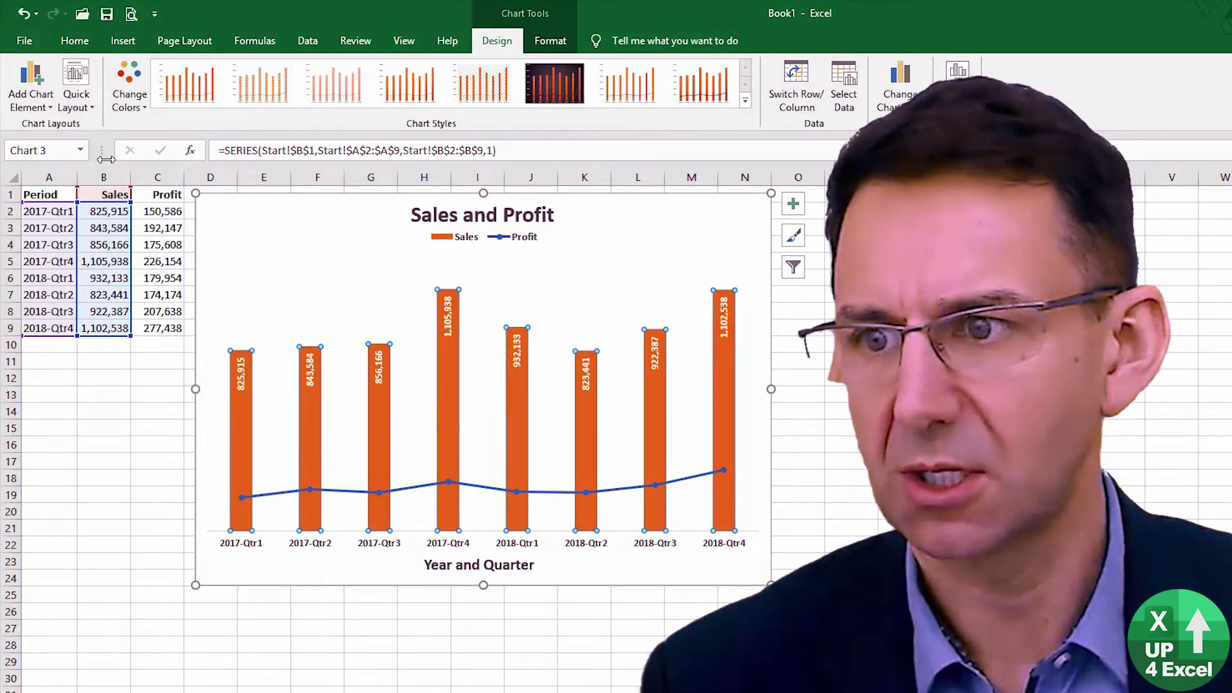
left_click(30, 99)
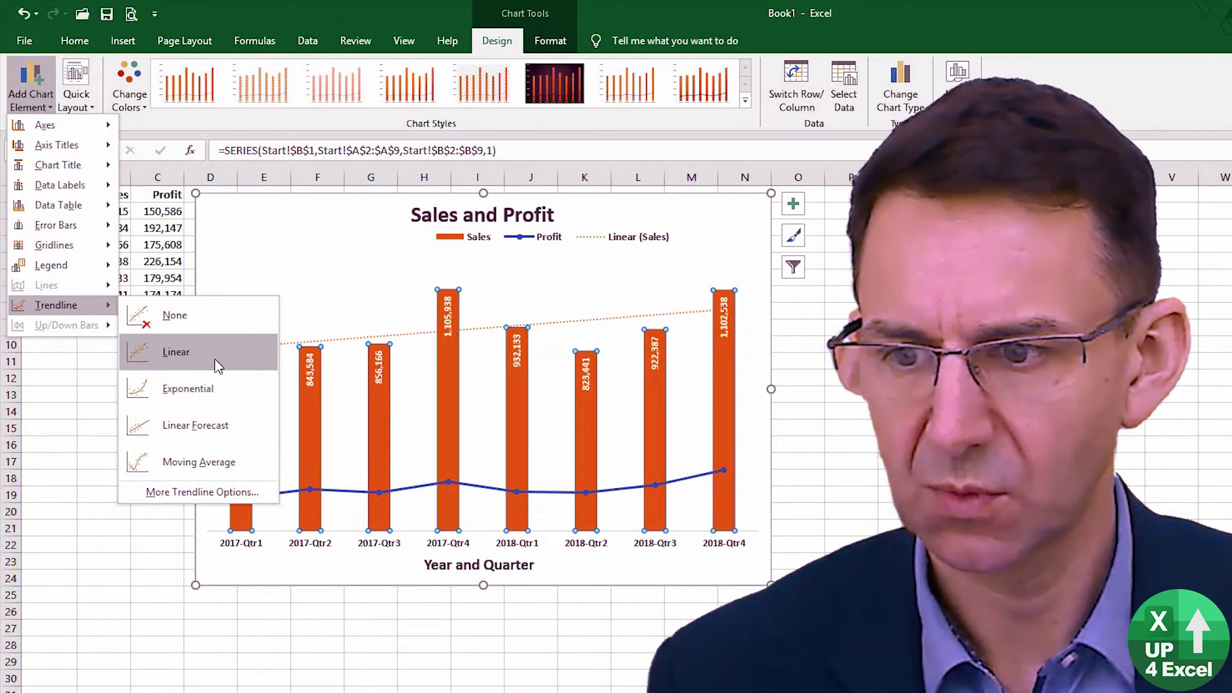
left_click(217, 363)
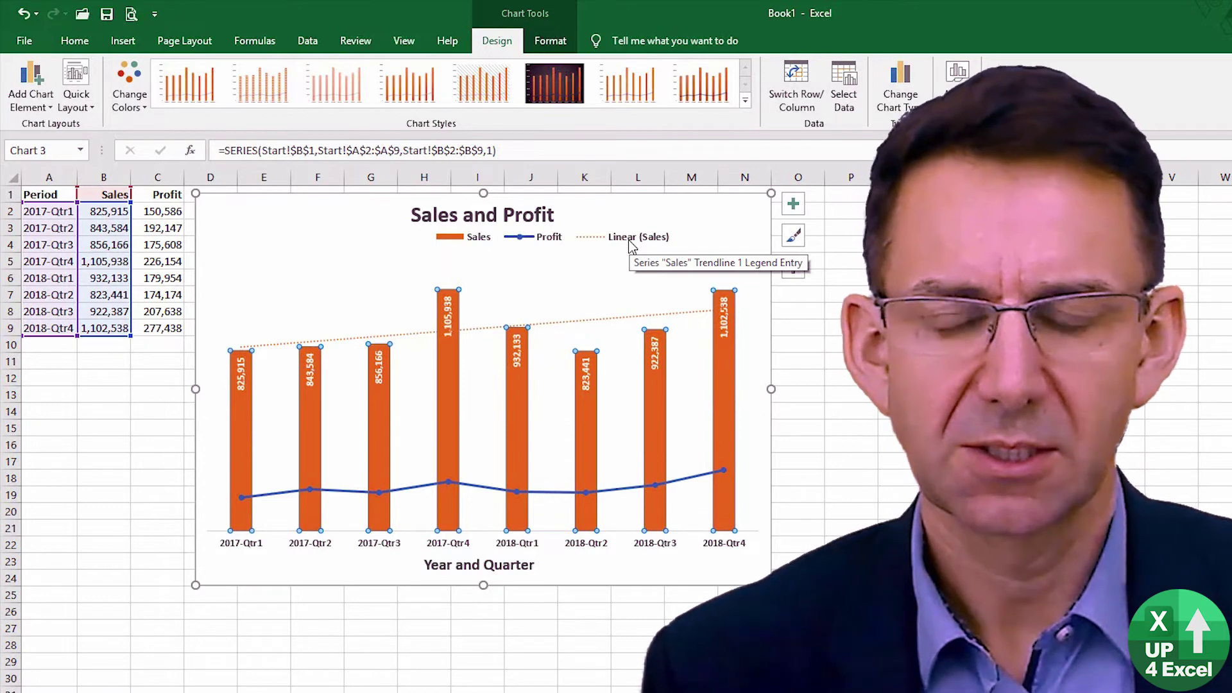
- Resize the legend below the chart title, making its box taller and slightly narrower
left_click(597, 243)
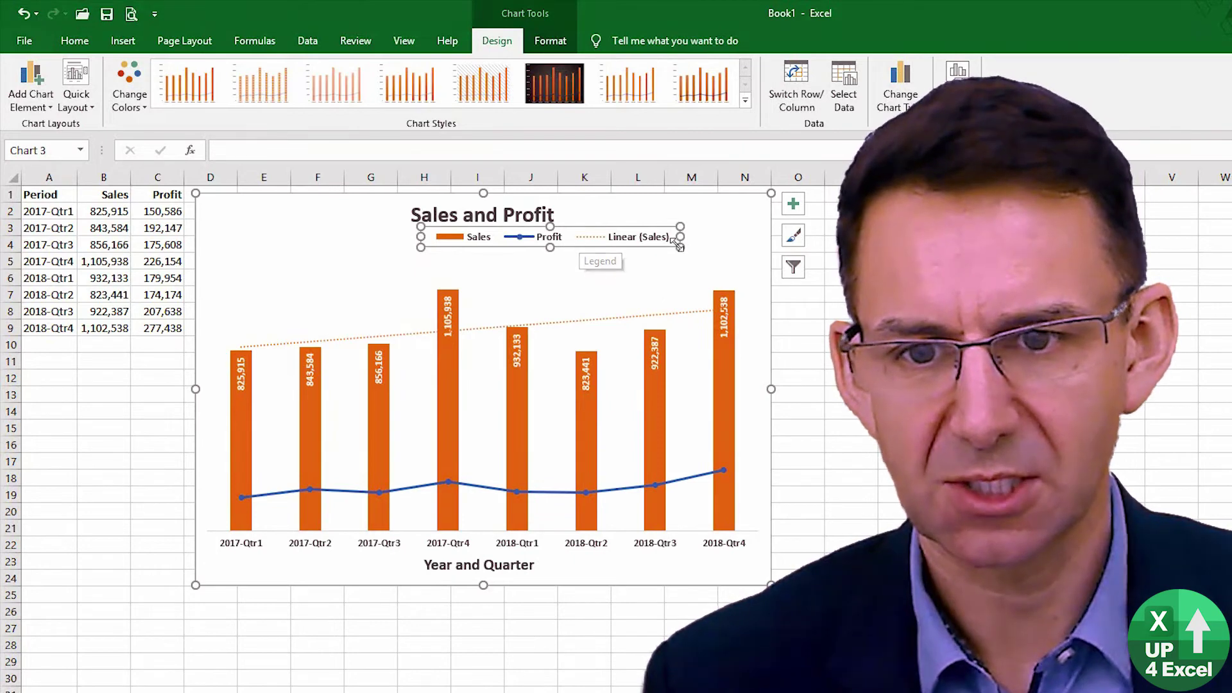
left_click_drag(563, 268, 572, 264)
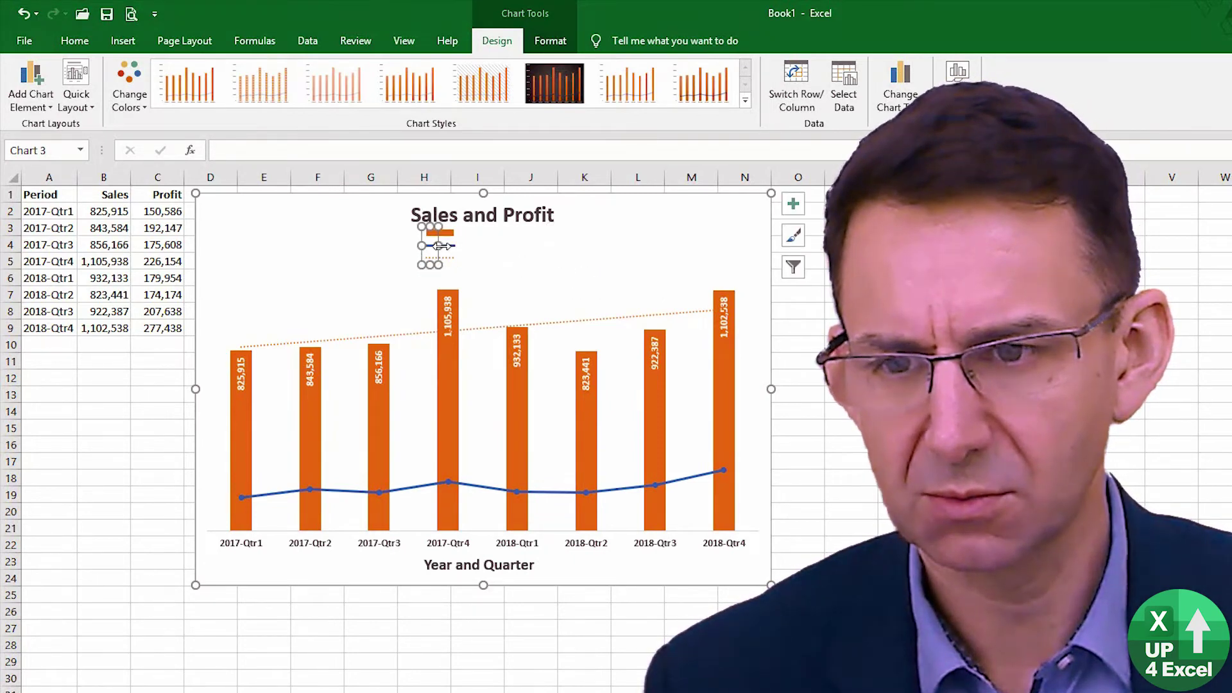
left_click_drag(438, 246, 638, 246)
- Delete only the Linear (Sales) trendline entry from the legend
left_click(611, 251)
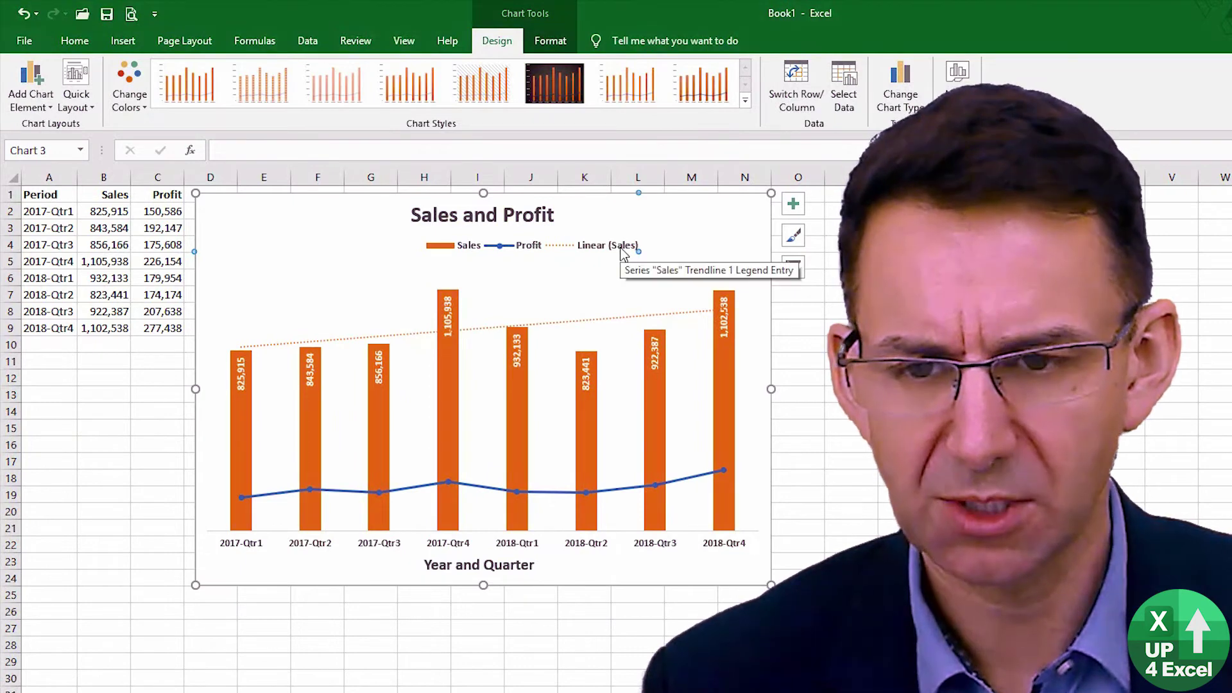
left_click(469, 250)
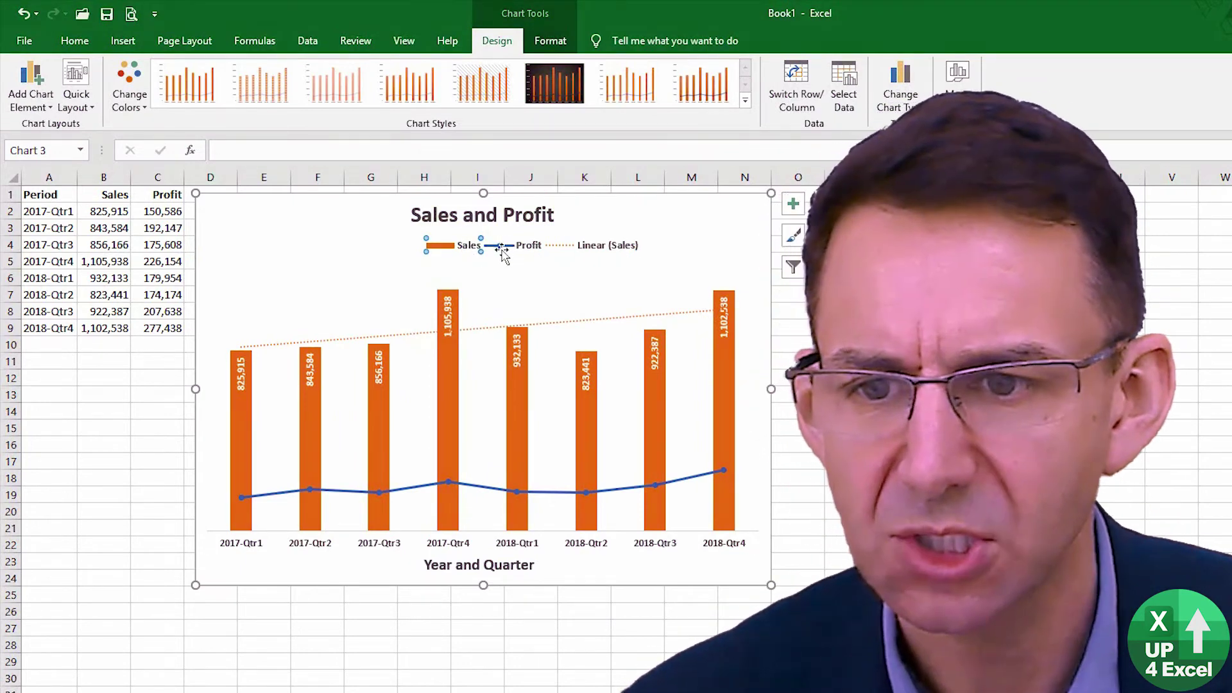
left_click(580, 249)
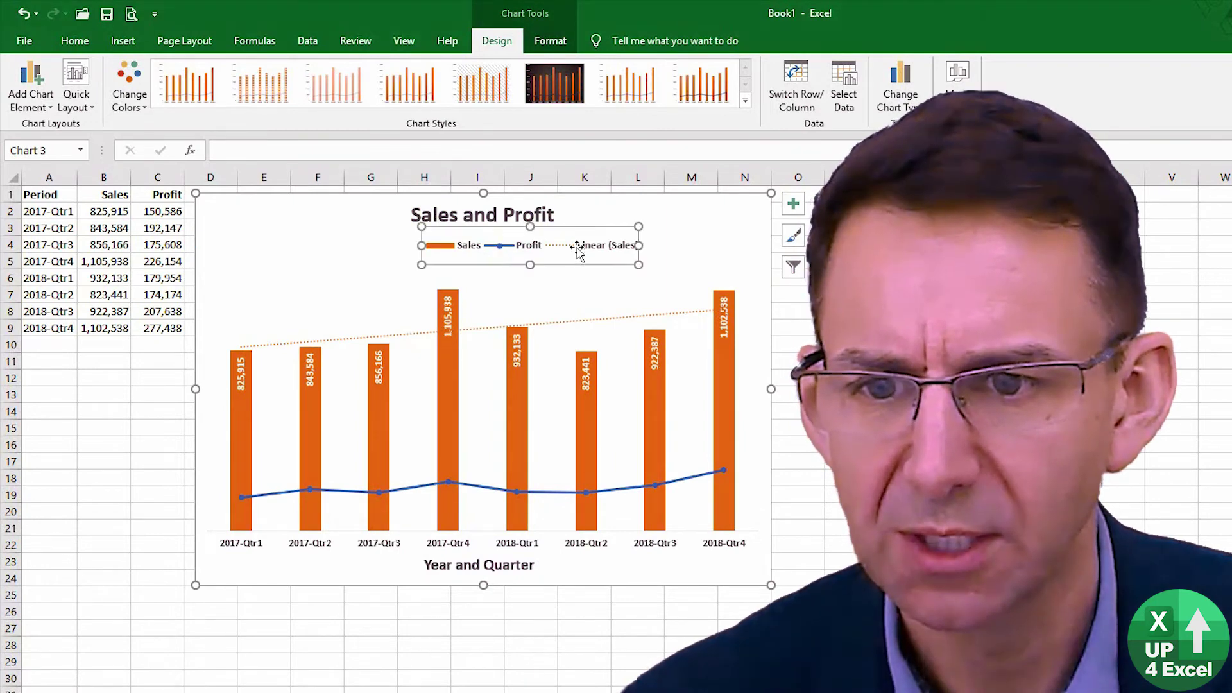
left_click(603, 250)
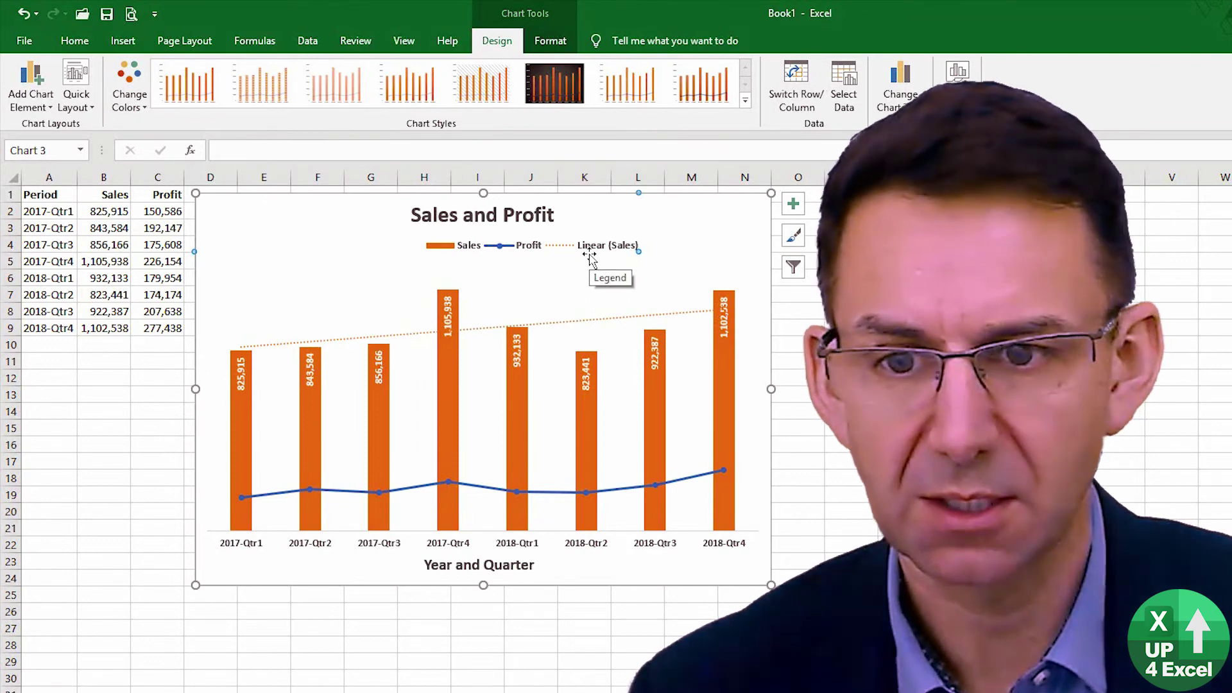
key("Delete")
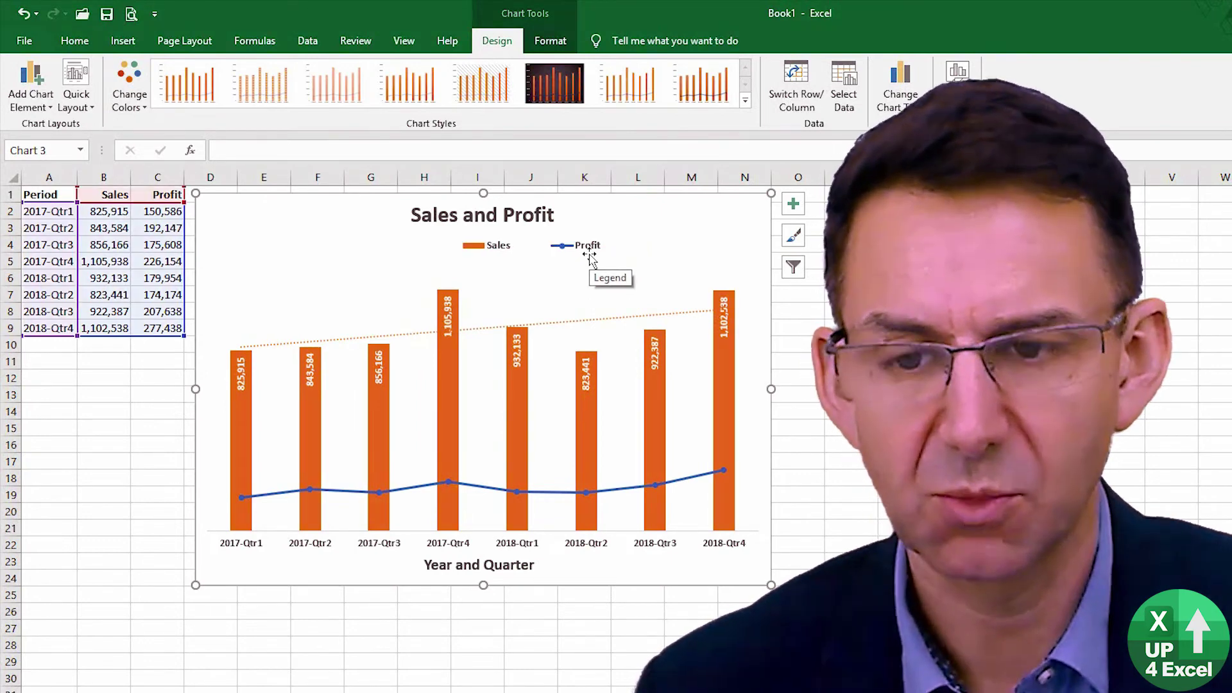
- Narrow and flatten the legend box so it sits centred beneath the chart title at about the title's width
left_click(583, 253)
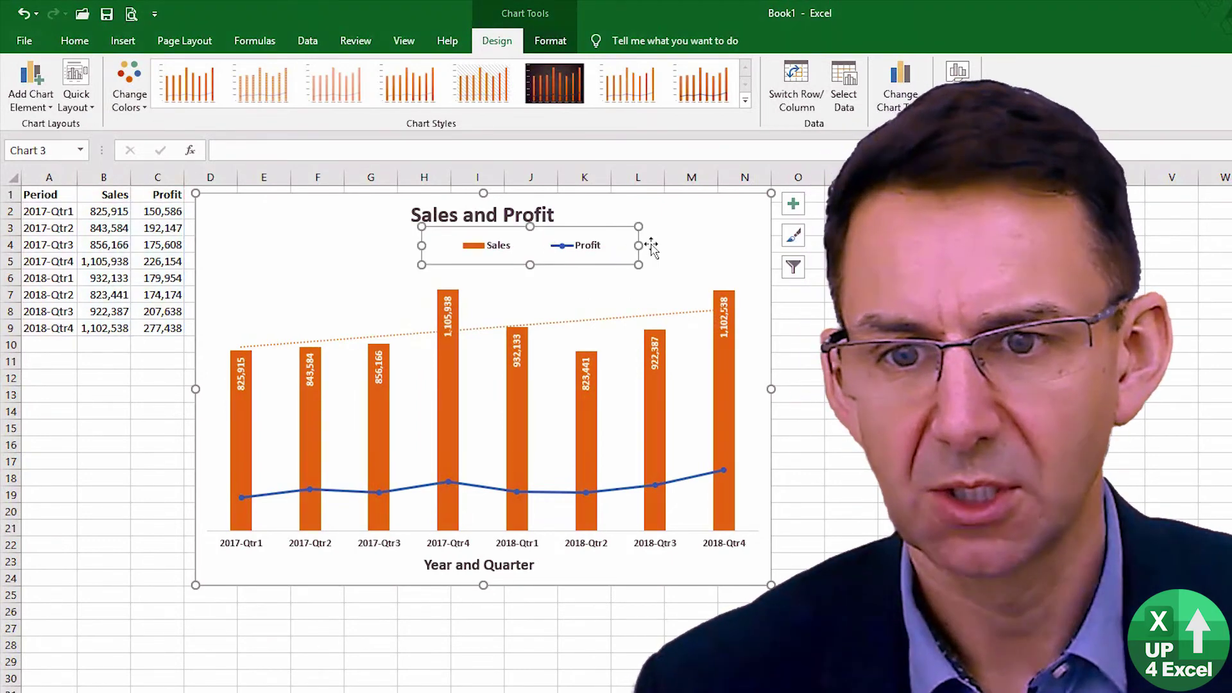
left_click_drag(638, 245, 554, 245)
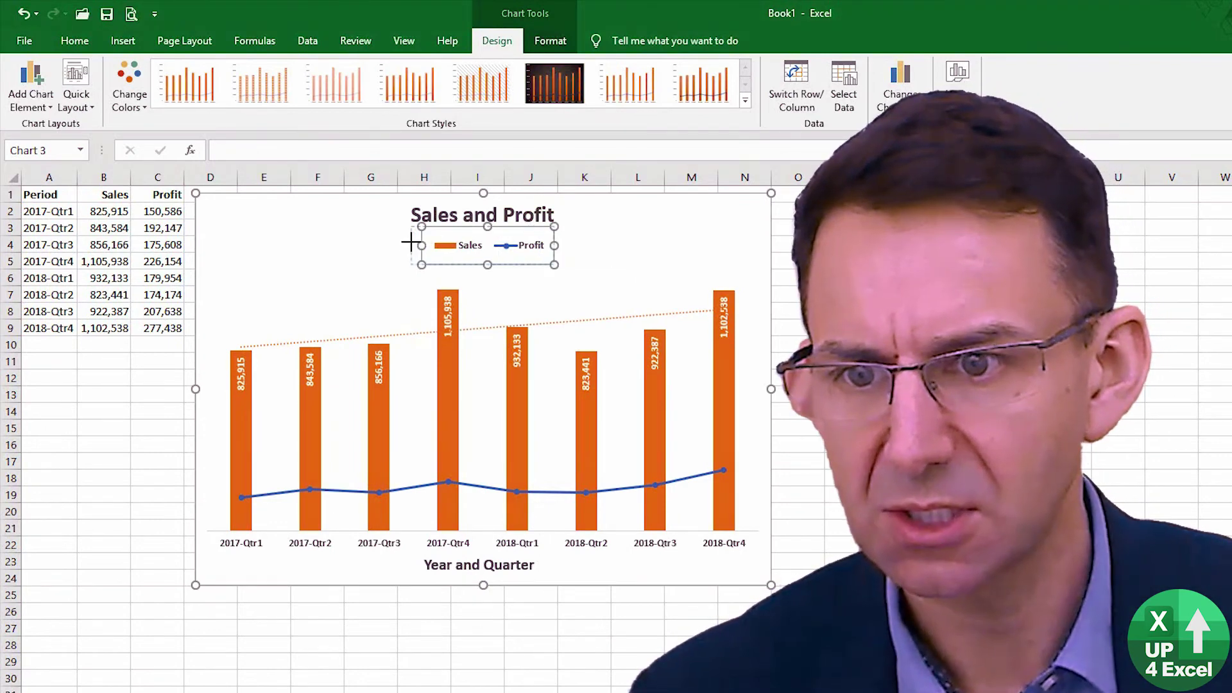
left_click_drag(409, 242, 483, 251)
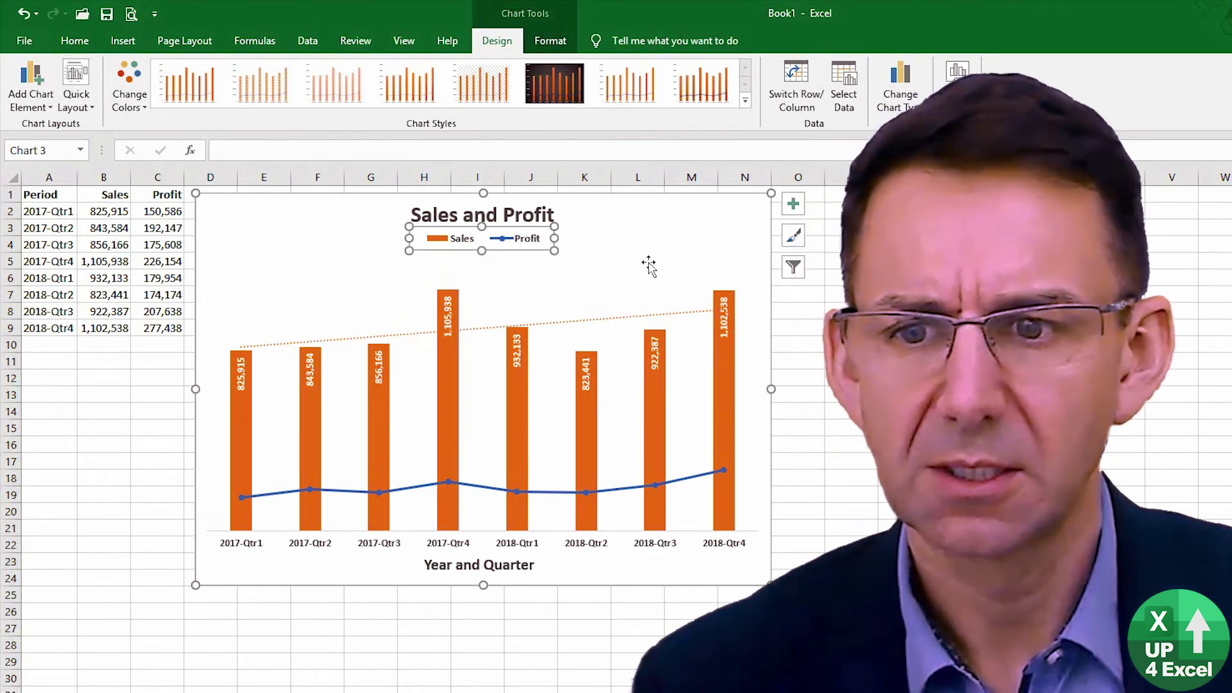
left_click(648, 258)
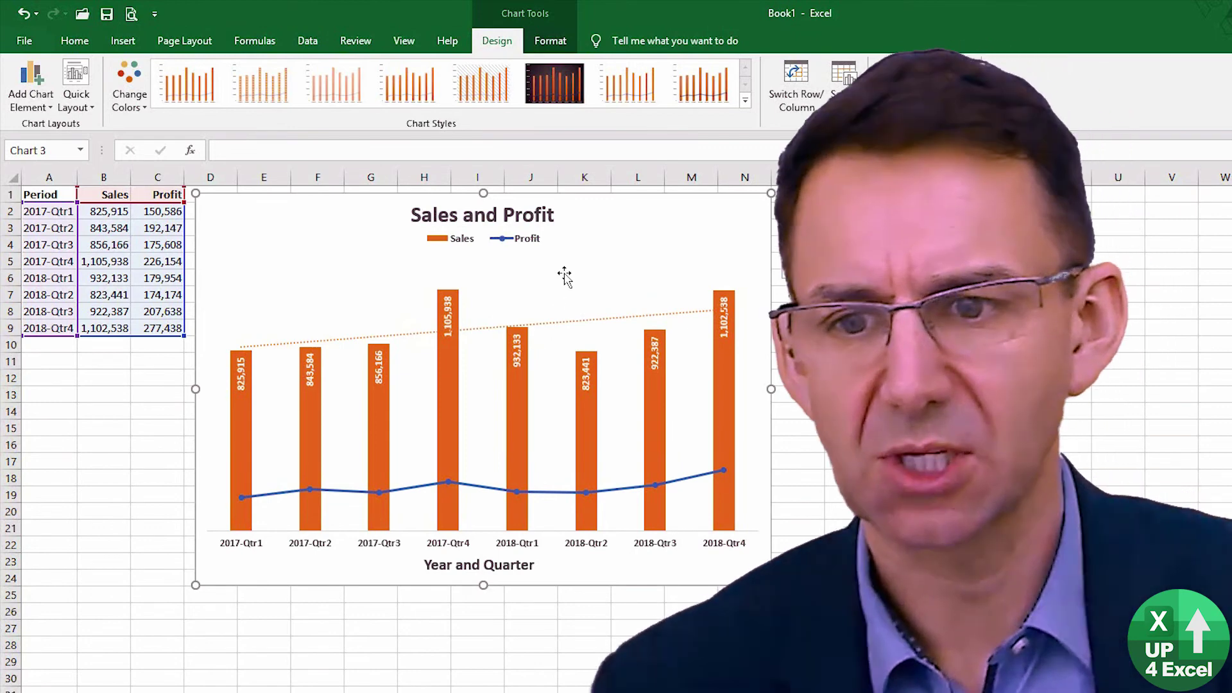
- Extend the plot area upward to just below the legend
left_click(561, 282)
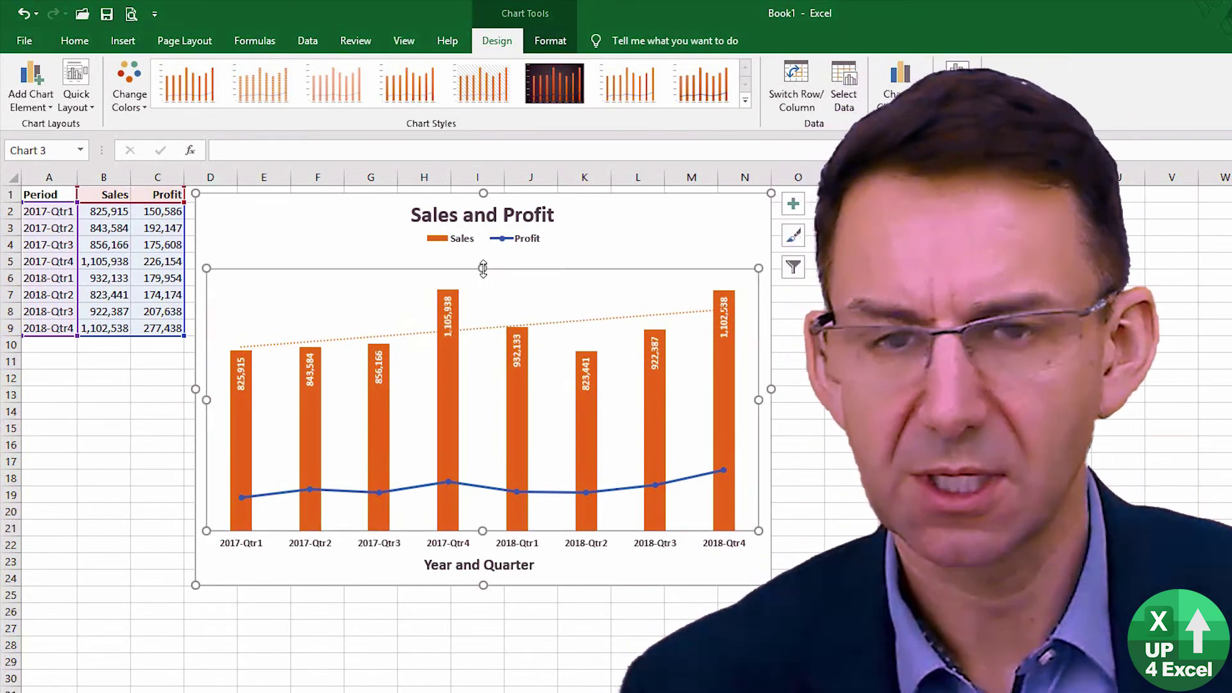
left_click_drag(483, 269, 481, 247)
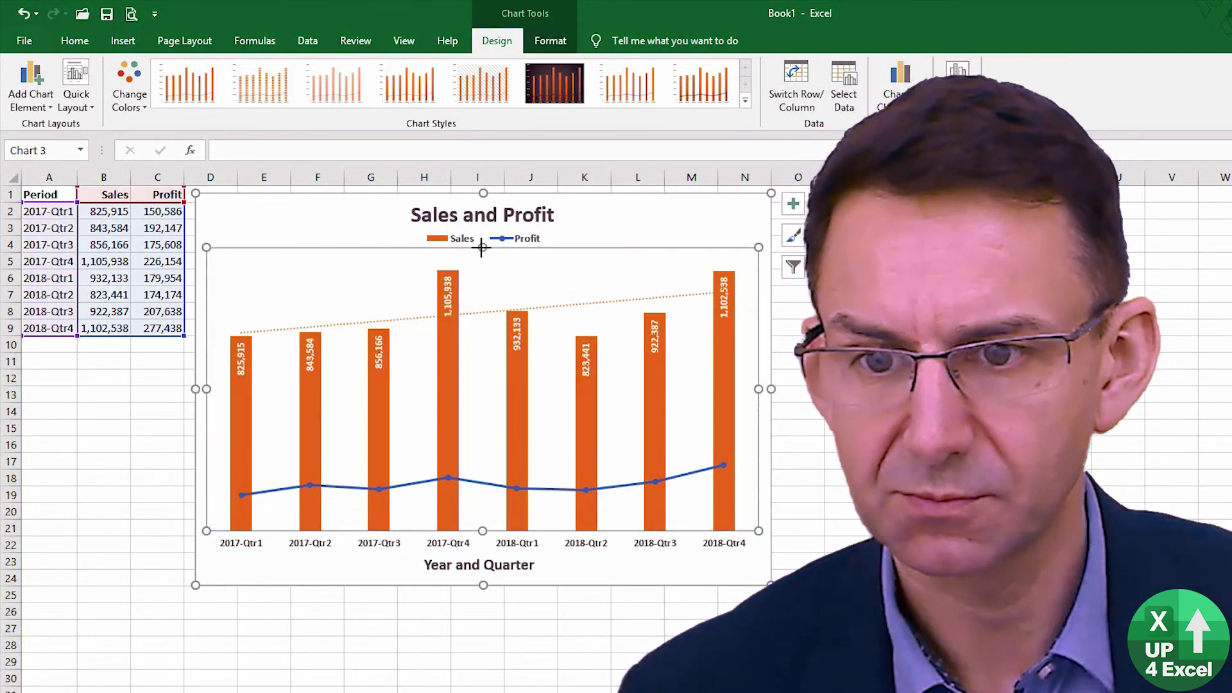
left_click(618, 222)
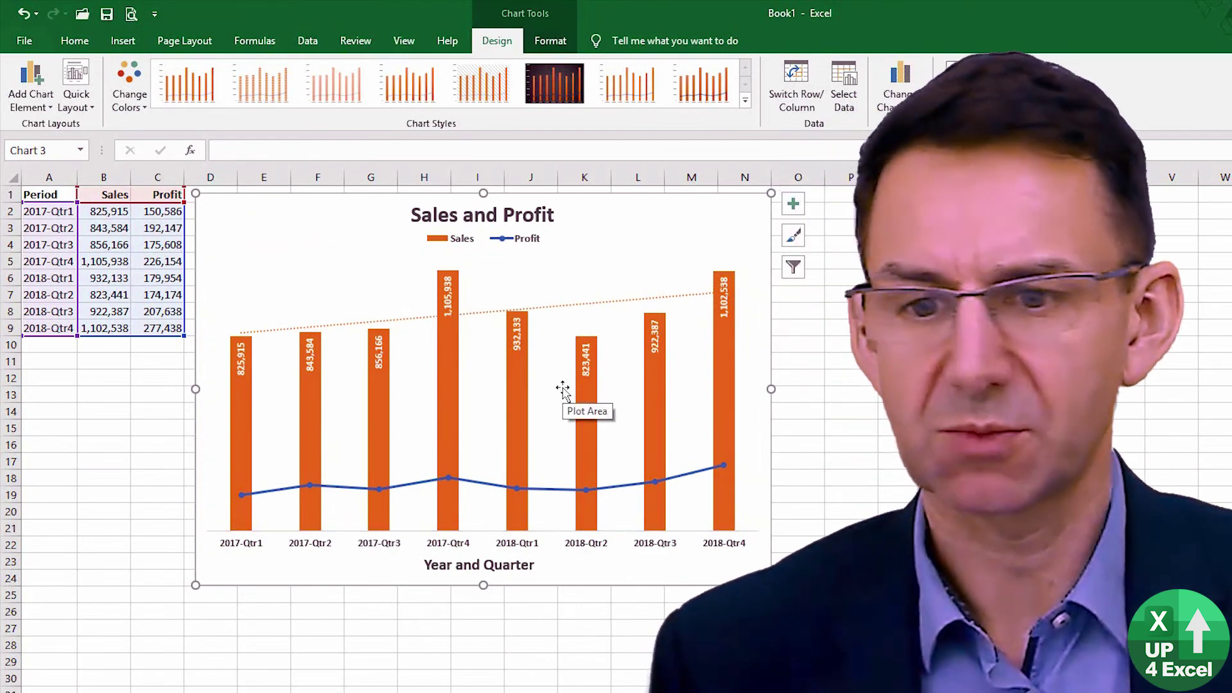